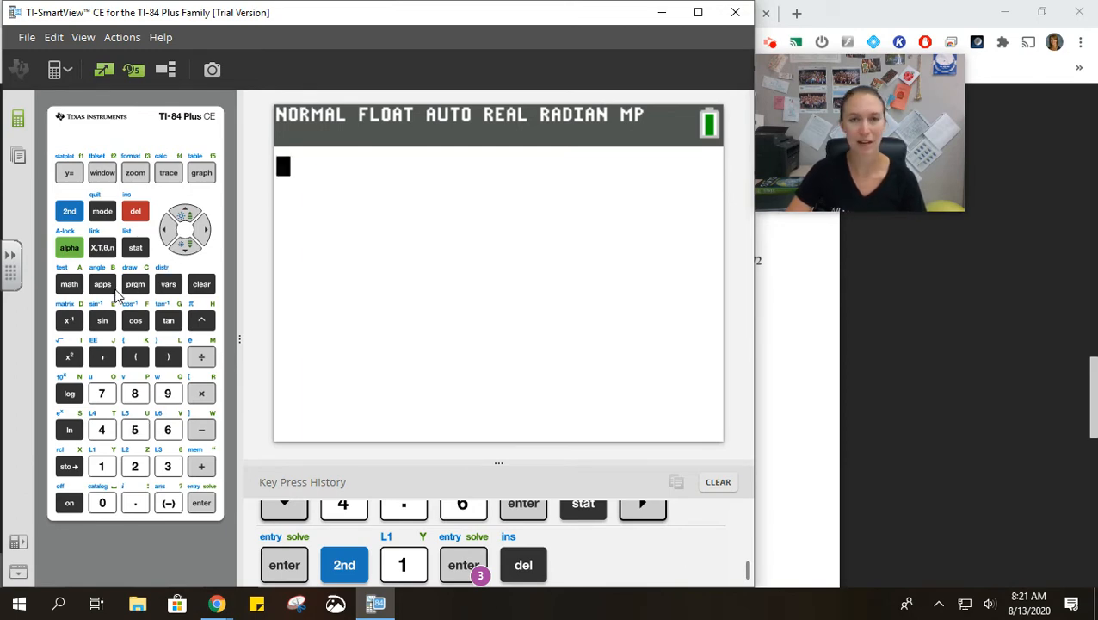
Step: Check the EX 2 pH data table in the PDF notes, and open the list editor in TI-SmartView CE
click(838, 312)
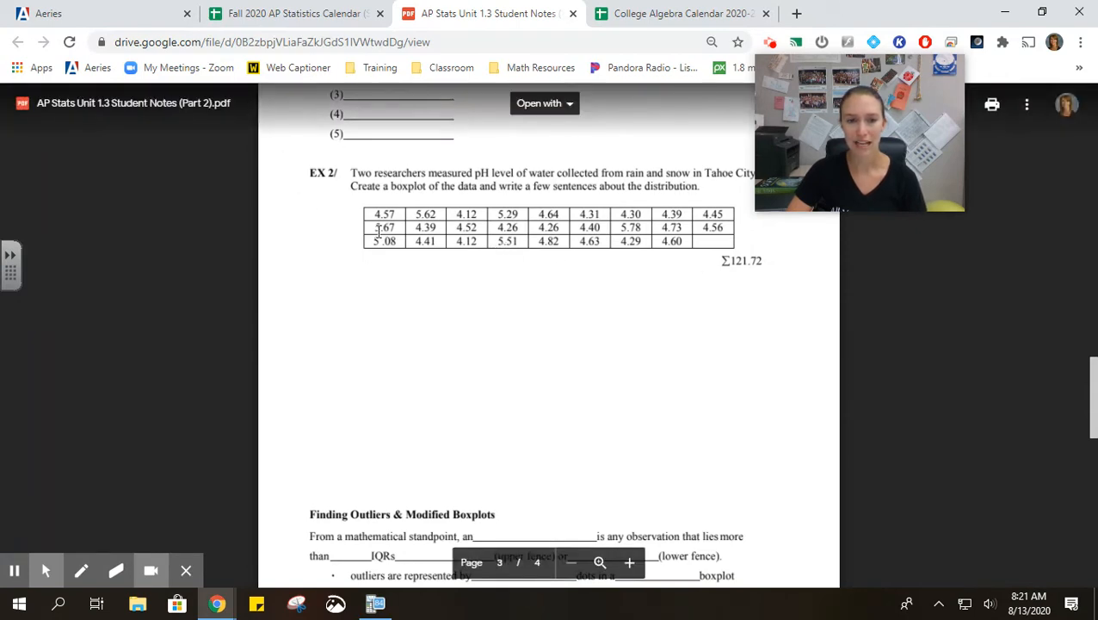
mouse_move(371, 604)
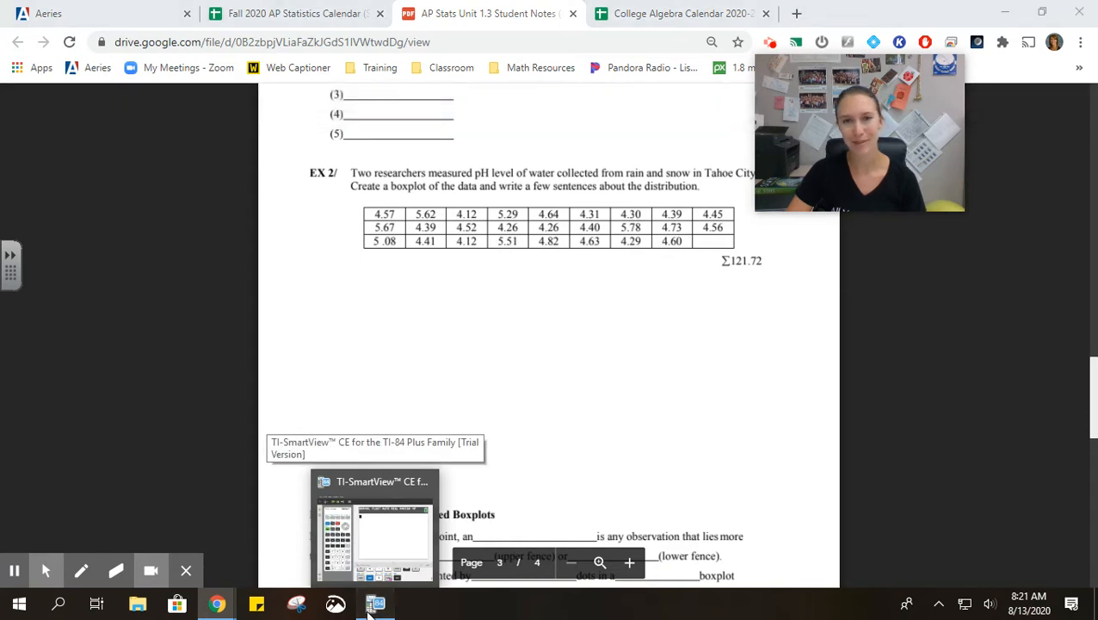
click(371, 605)
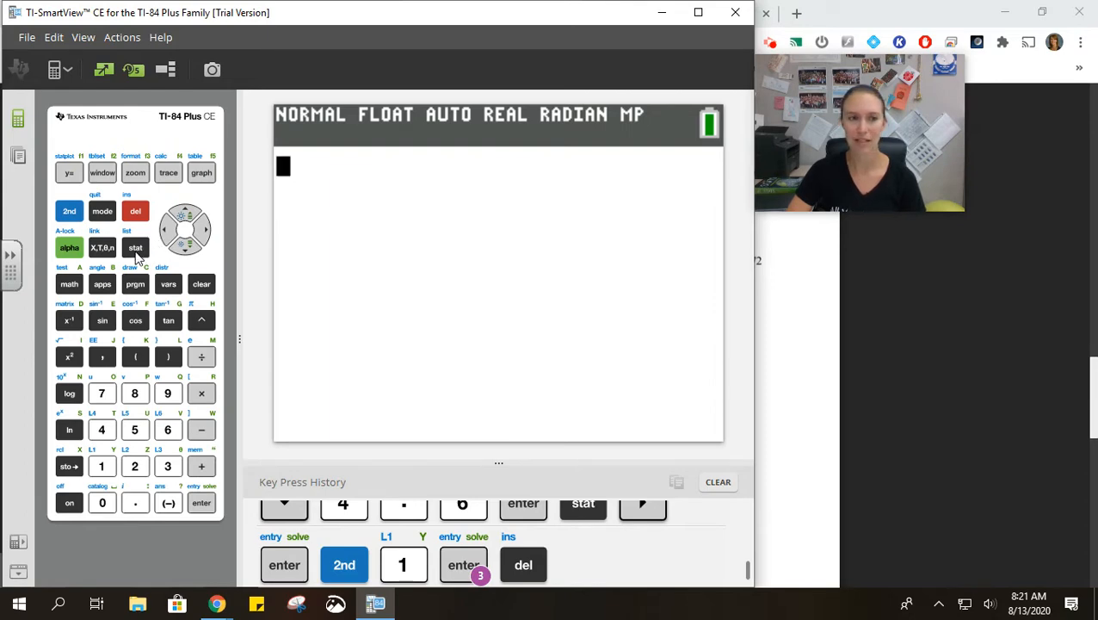
click(136, 248)
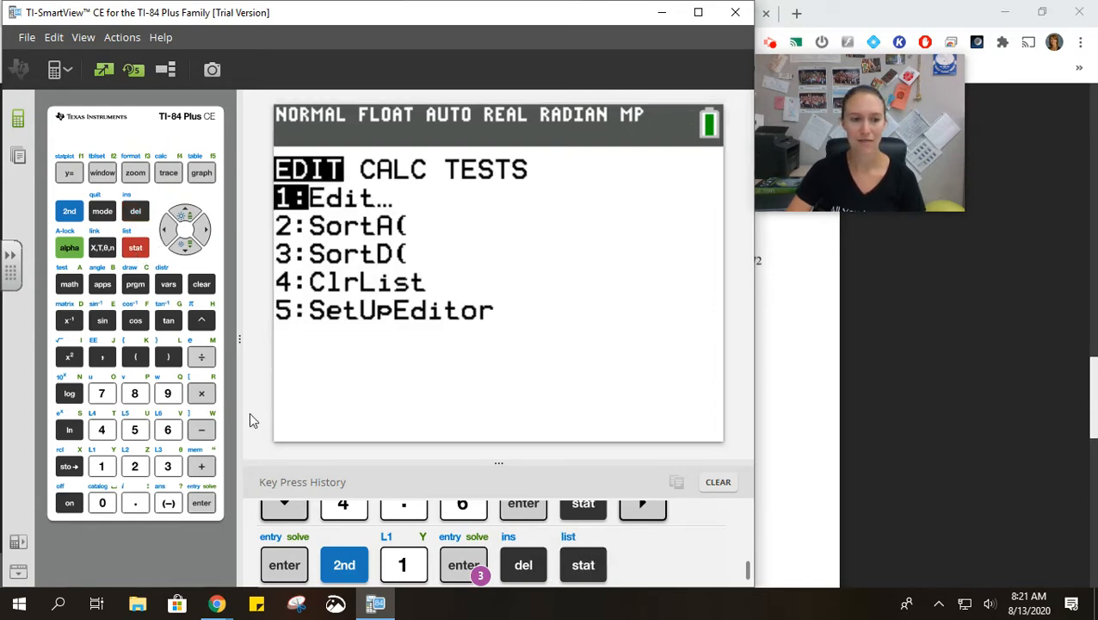
click(201, 504)
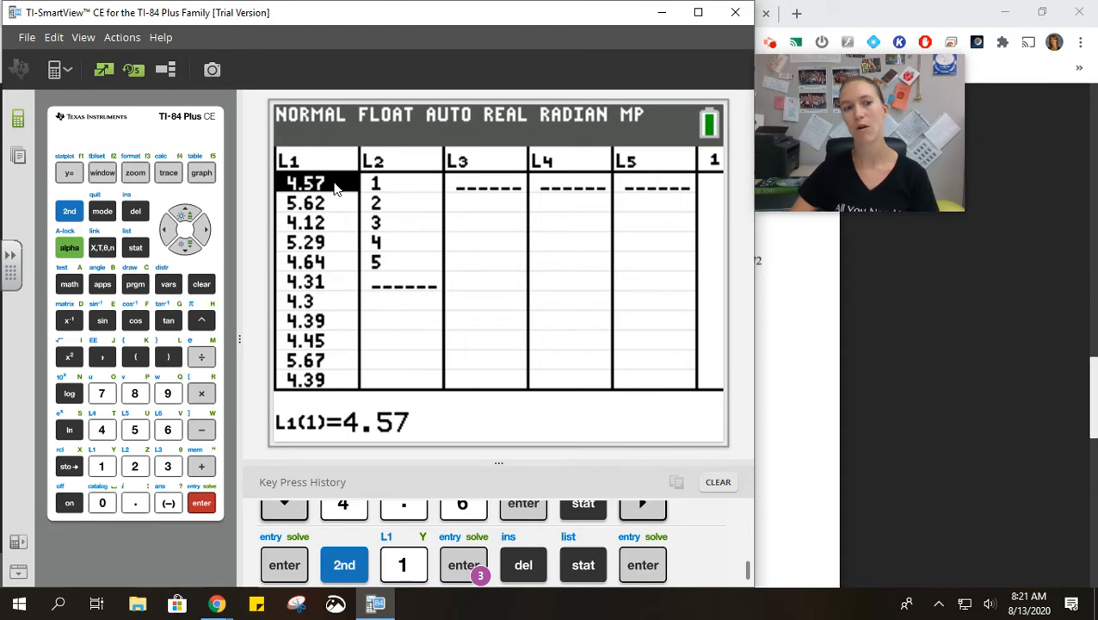
Step: Clear all entries from list L2 and return to the first entry of L1
key(Right)
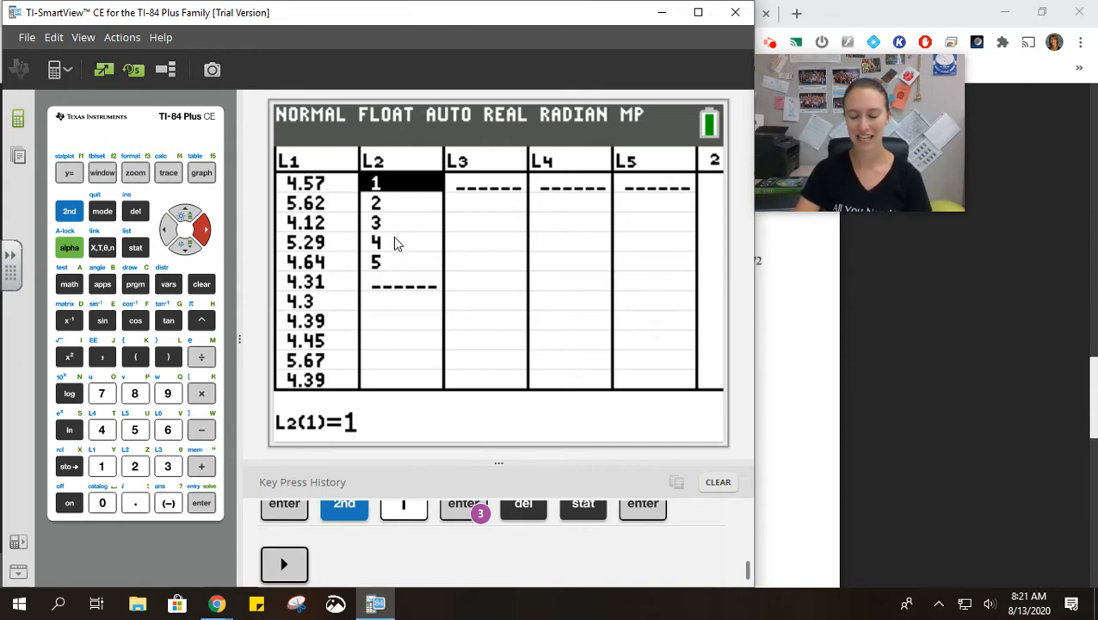
key(Up)
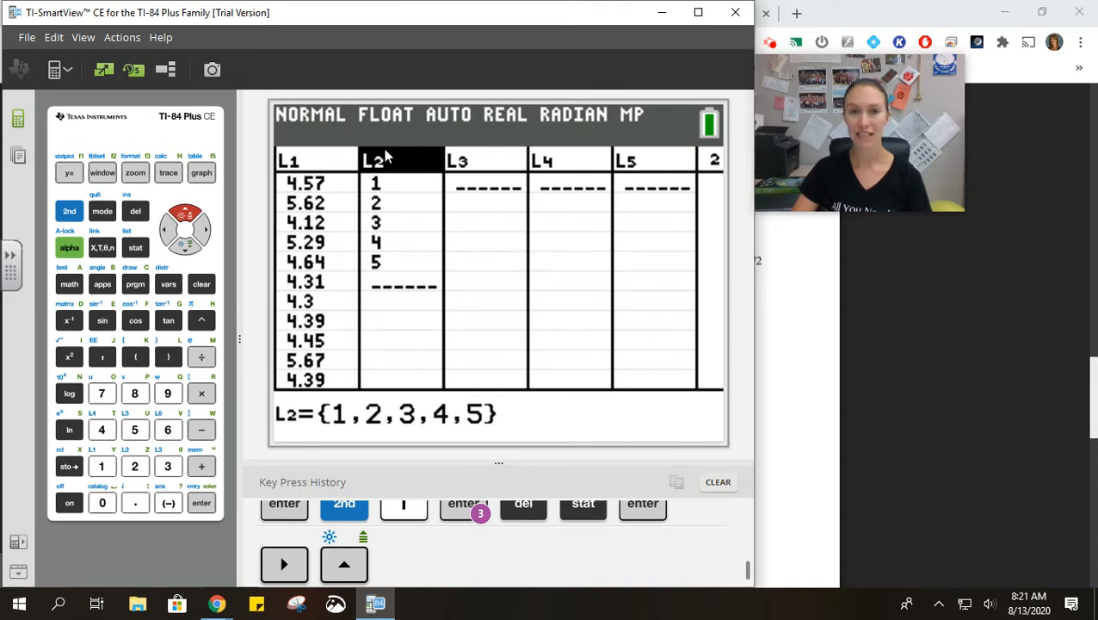
click(201, 285)
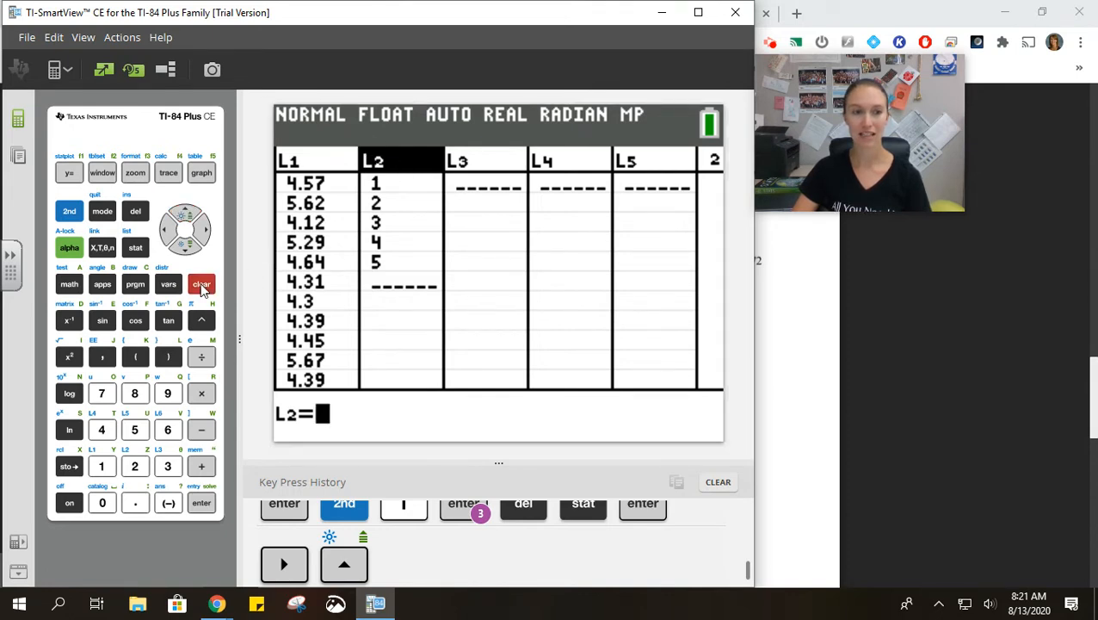
click(201, 502)
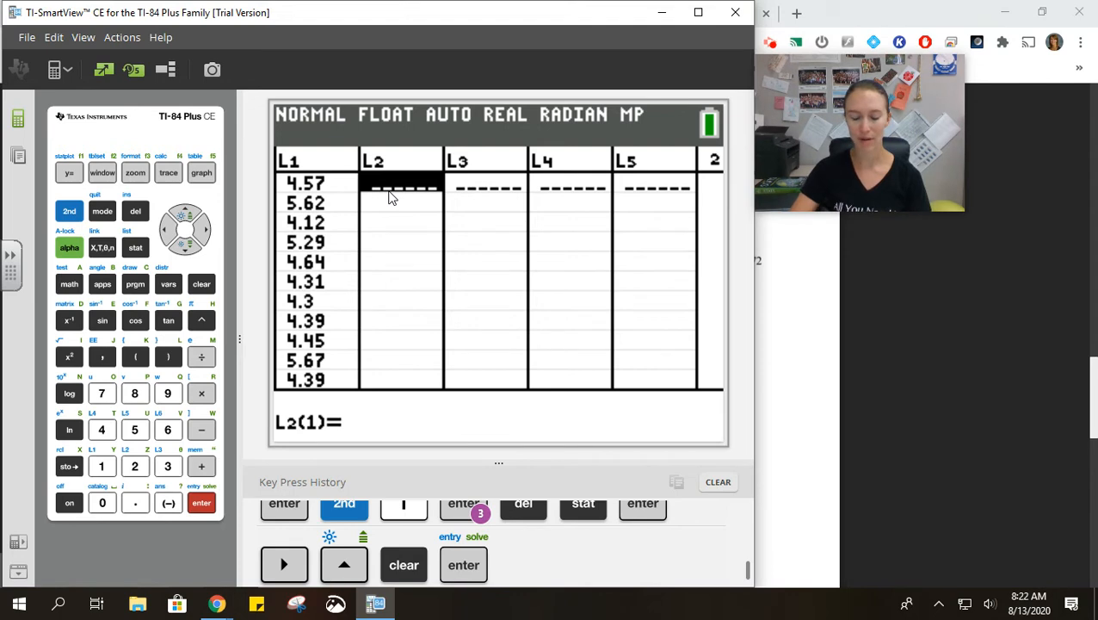
key(Left)
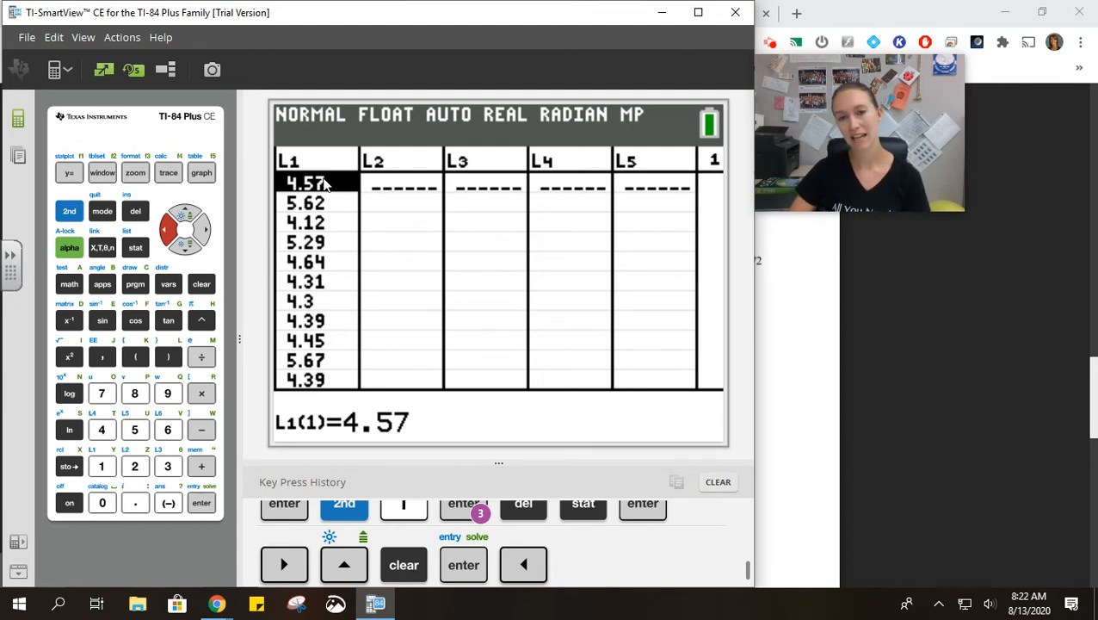
Step: Recheck the EX 2 data table in the PDF notes, and open the 1-Var Stats setup in TI-SmartView CE
click(787, 266)
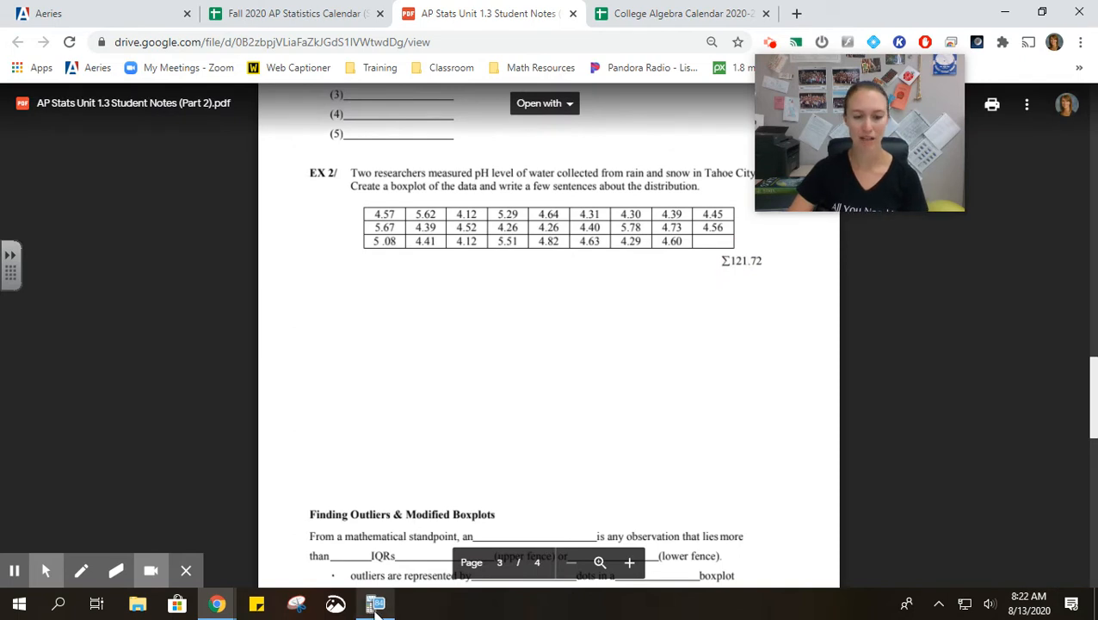
click(376, 603)
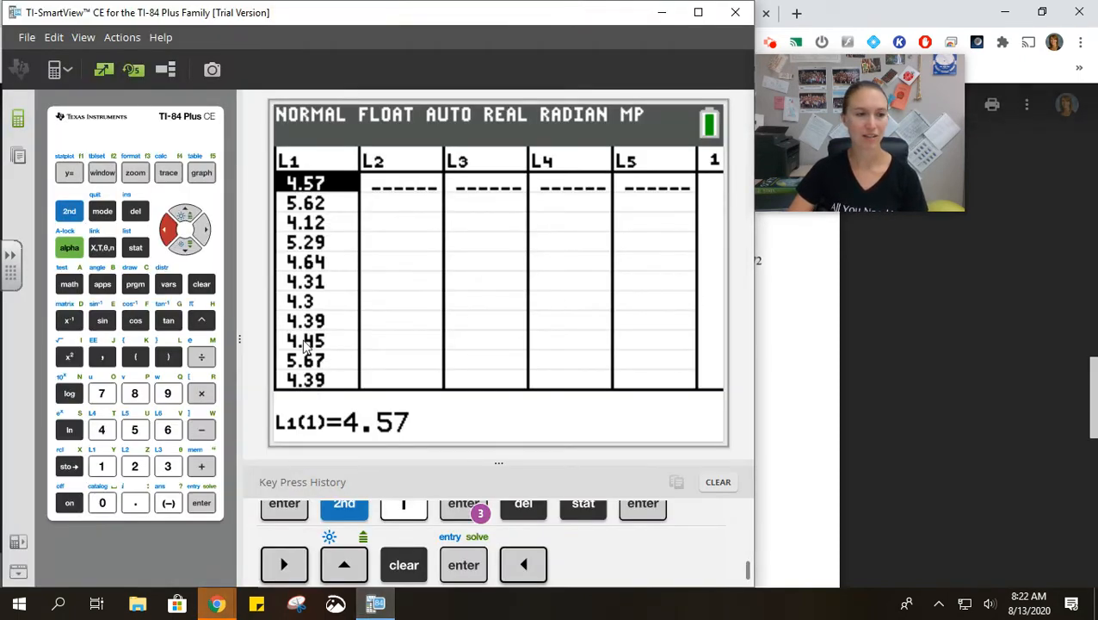
click(134, 250)
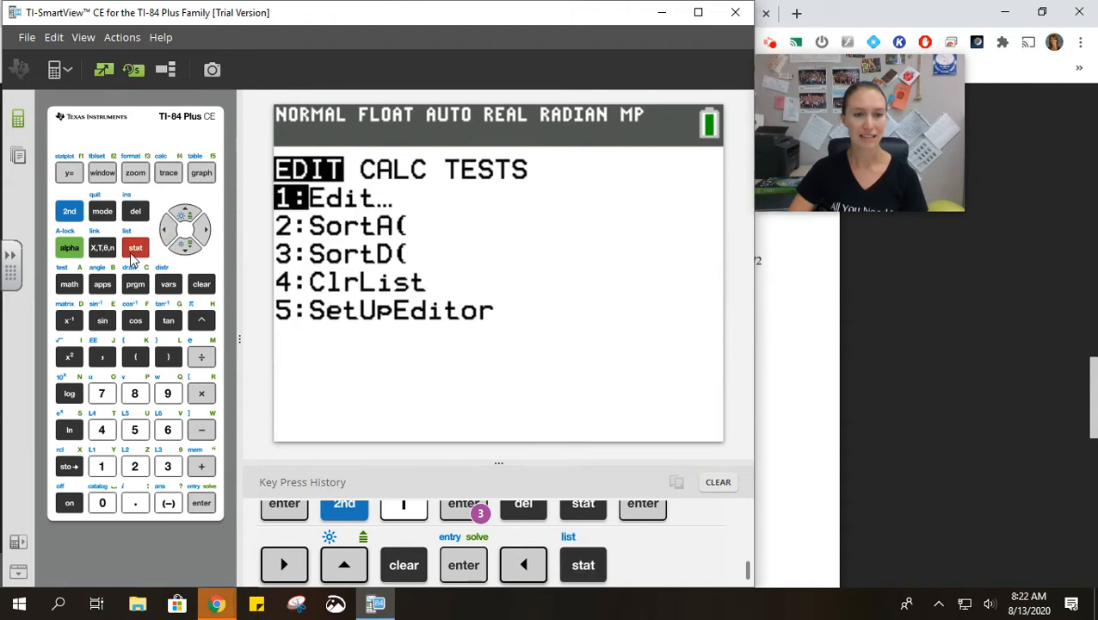
key(Right)
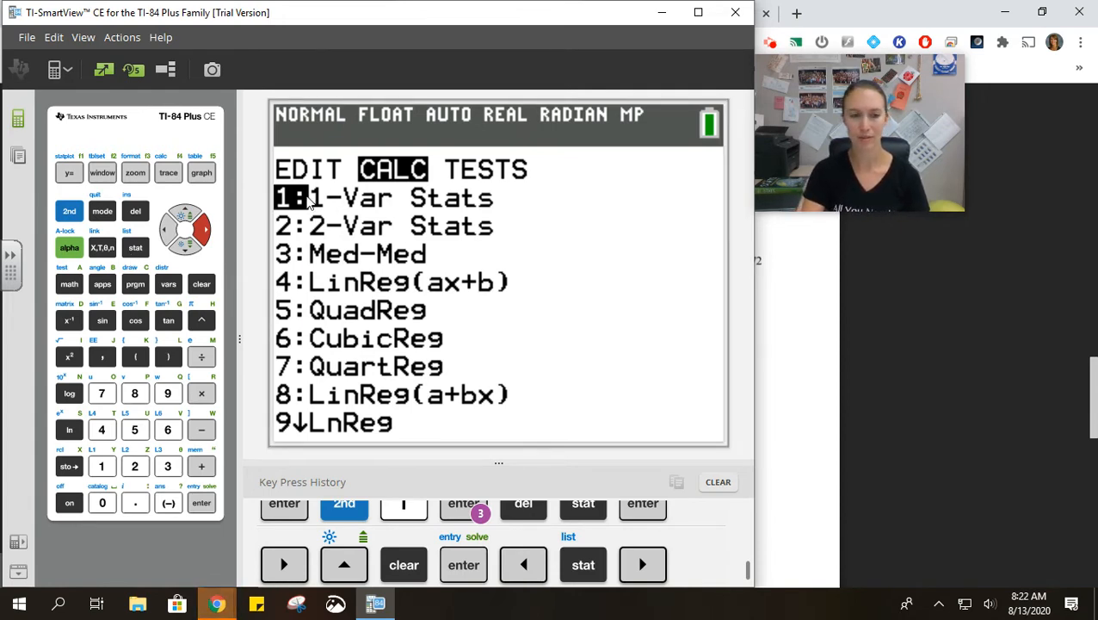
key(Return)
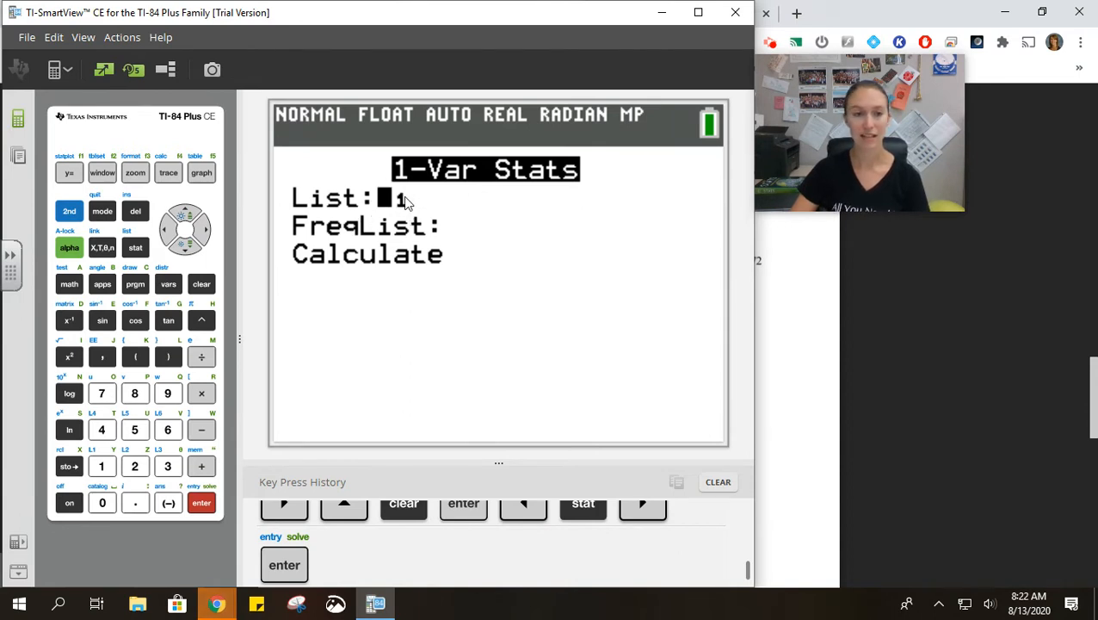
click(68, 212)
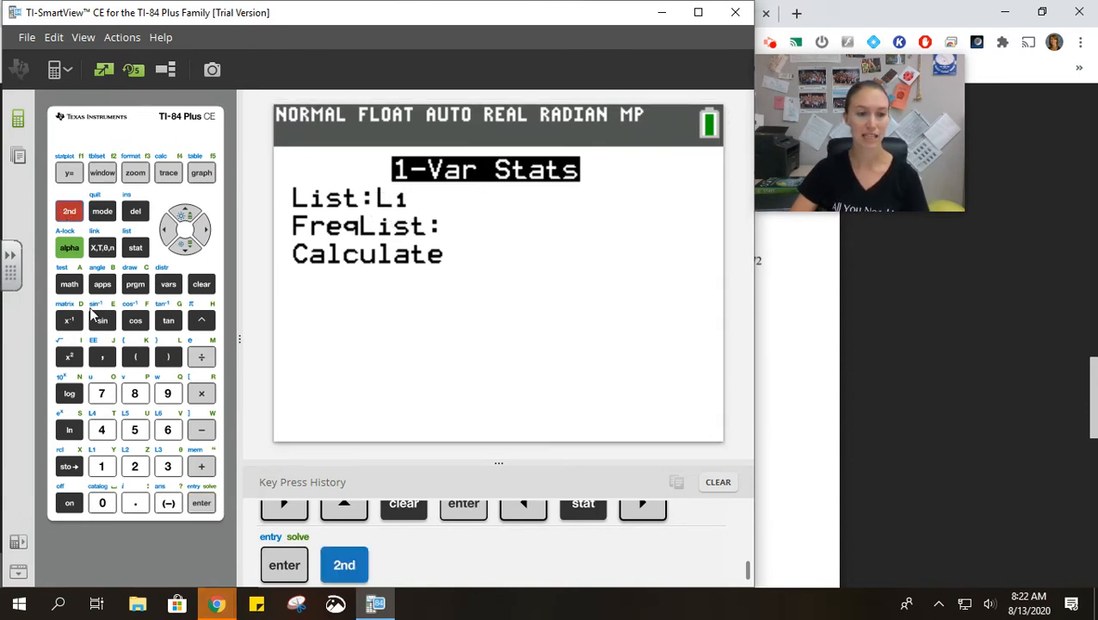
click(135, 465)
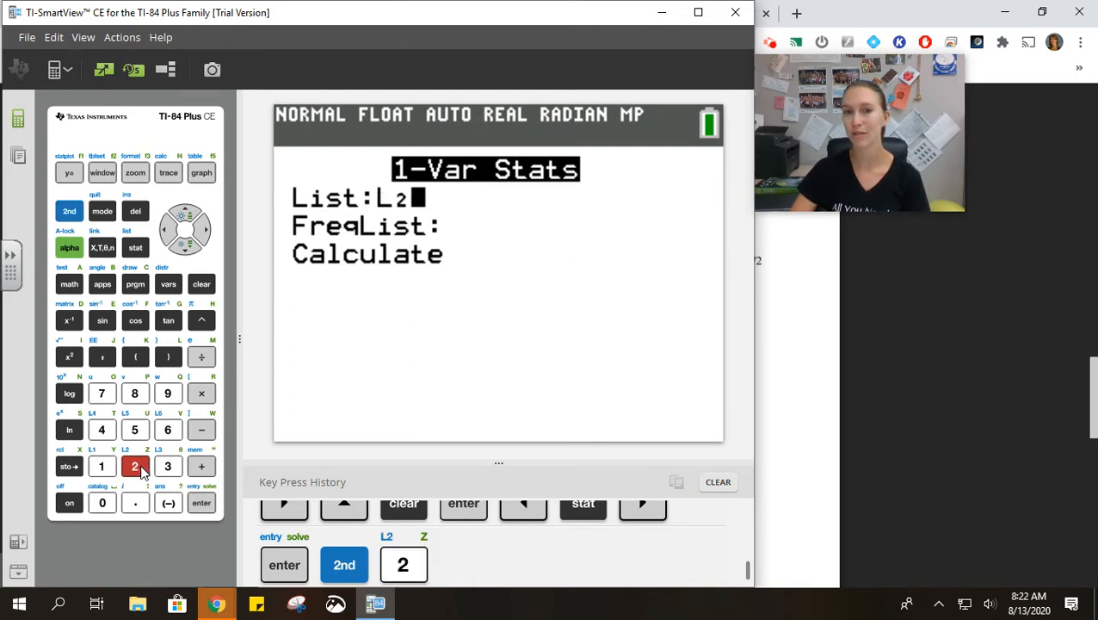
click(69, 211)
click(101, 466)
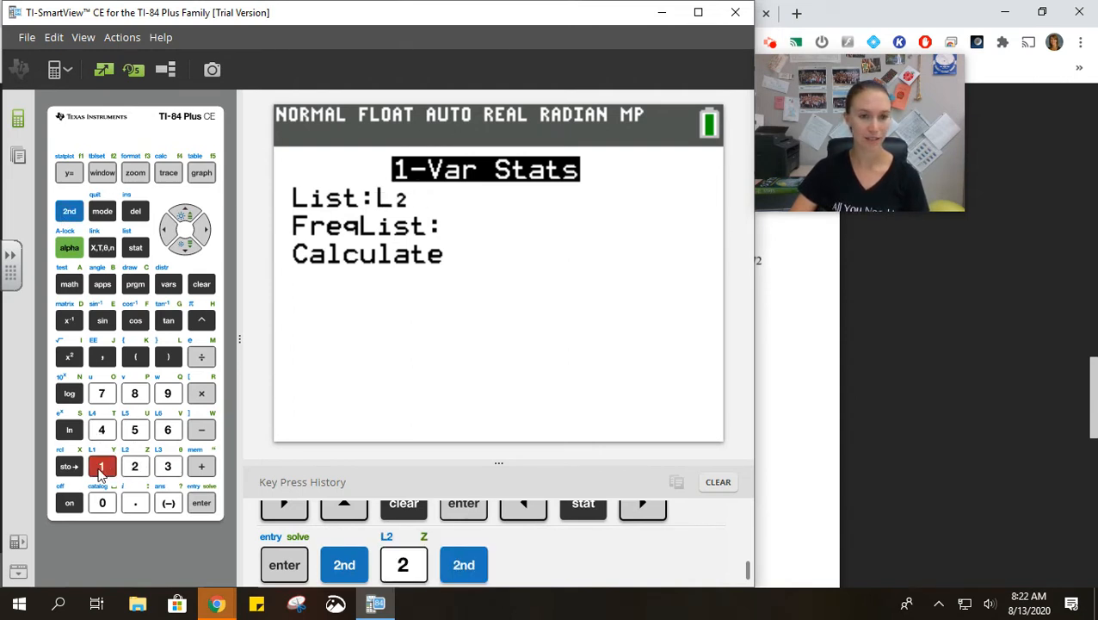
key(BackSpace)
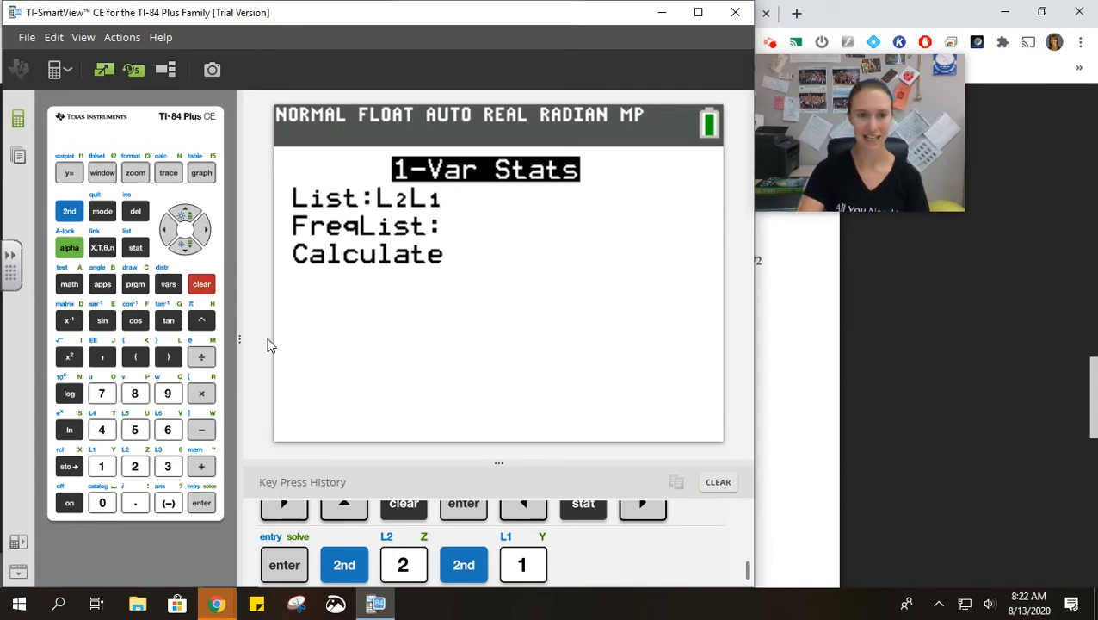
Step: Calculate 1-Var Stats for list L1 and compare the resulting Σx with the sum given below the EX 2 table
click(72, 213)
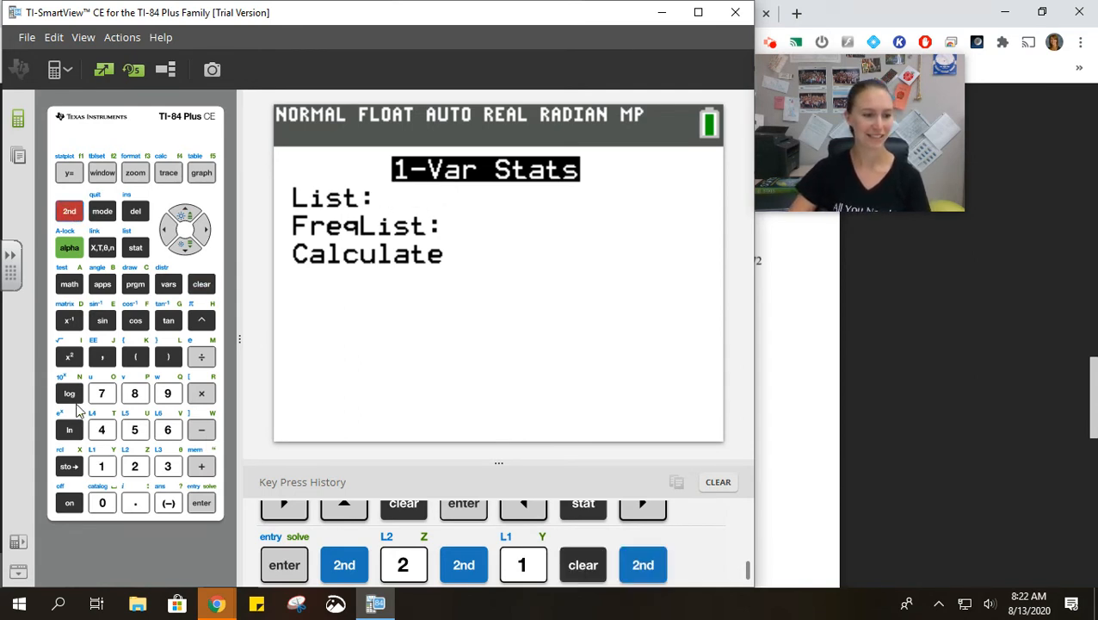
click(100, 468)
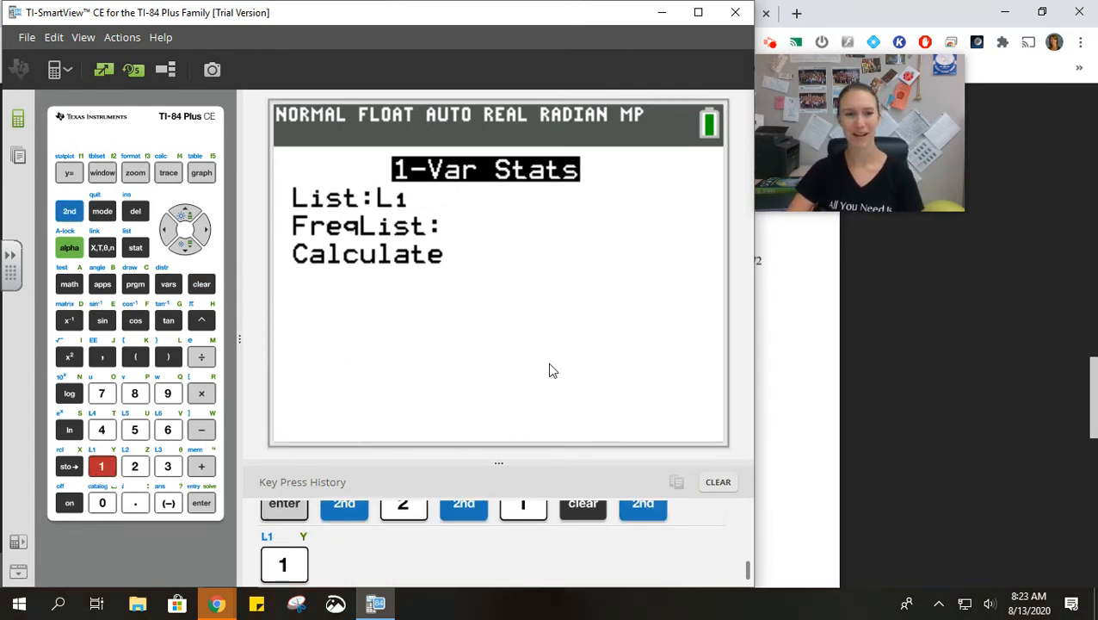
key(Down)
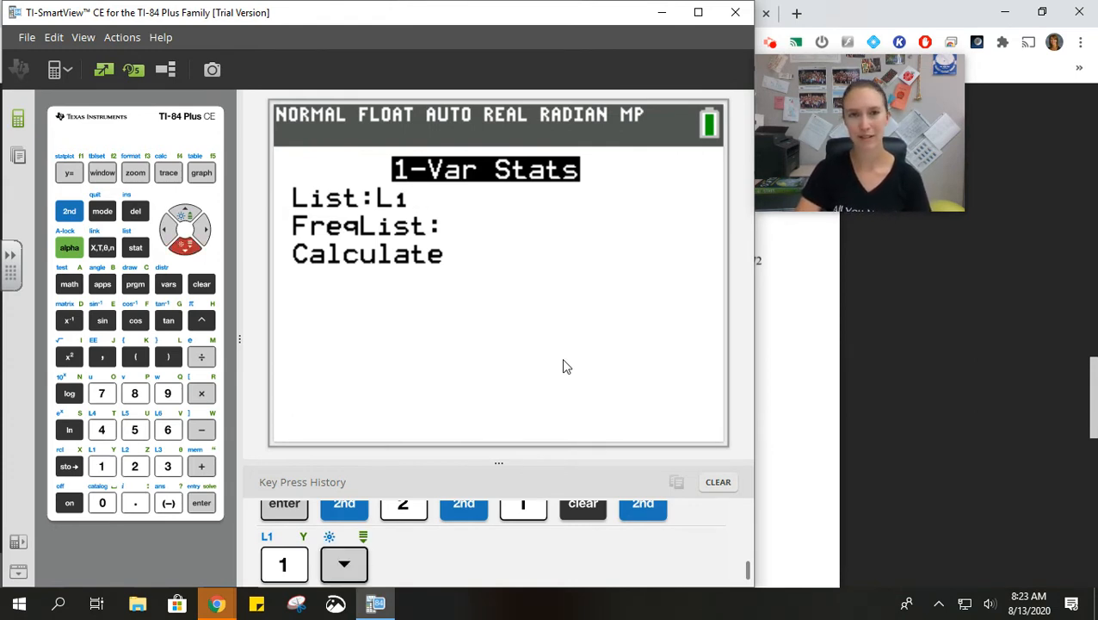
key(Down)
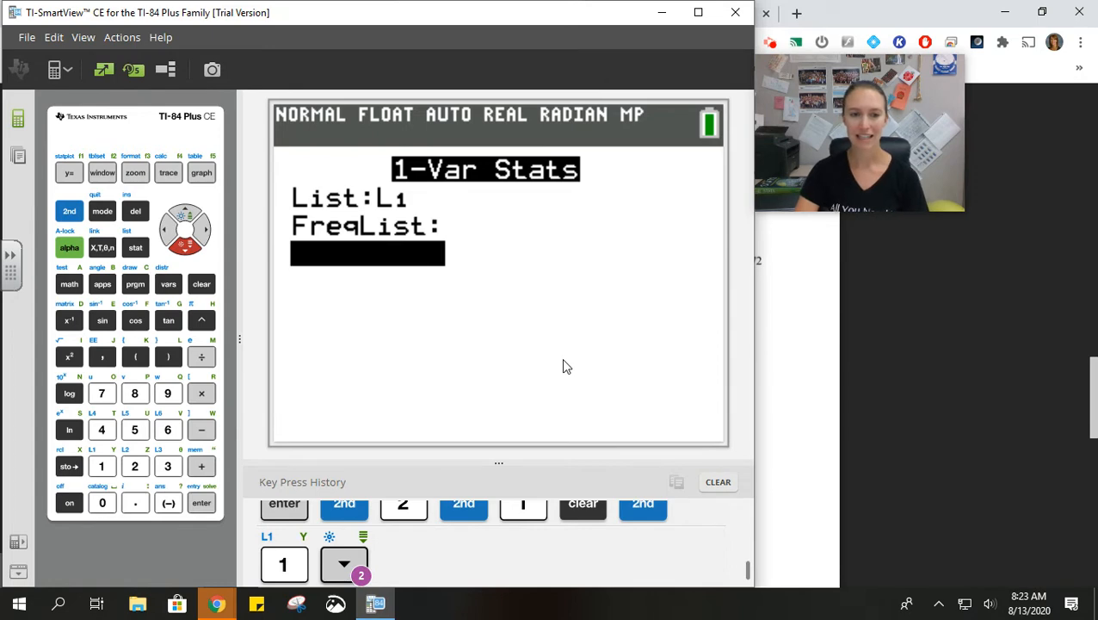
key(Return)
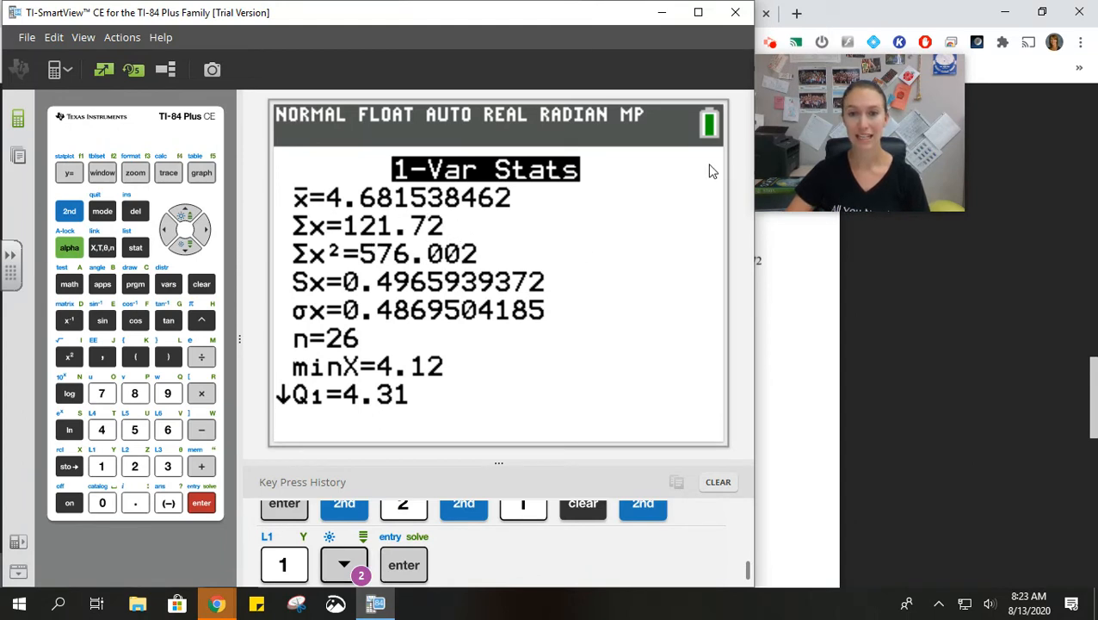
drag(755, 238, 706, 239)
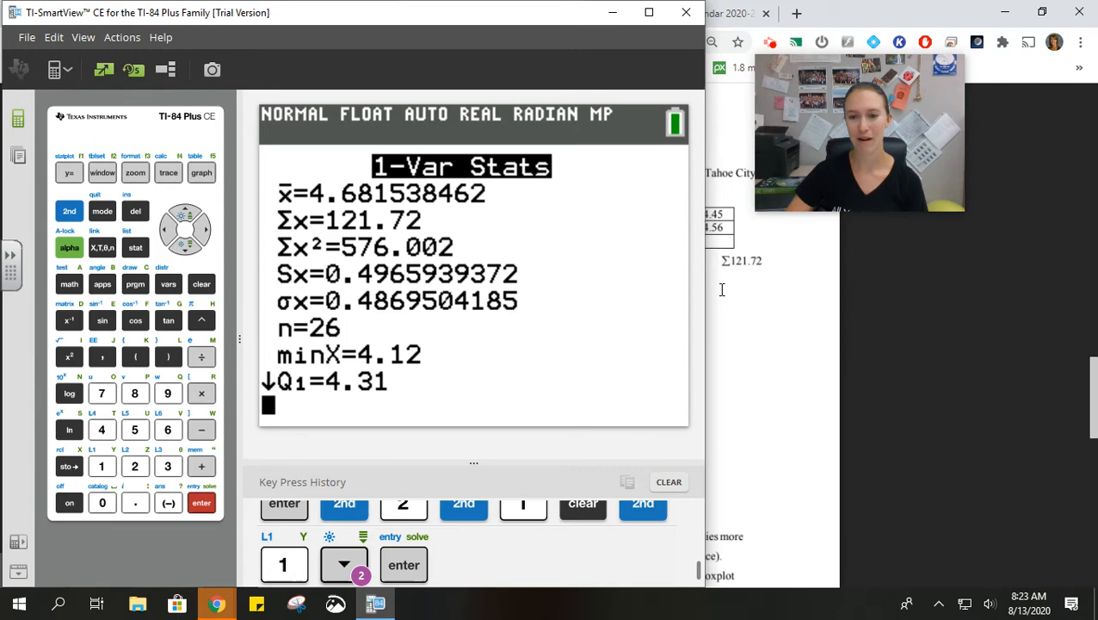
drag(706, 284, 756, 279)
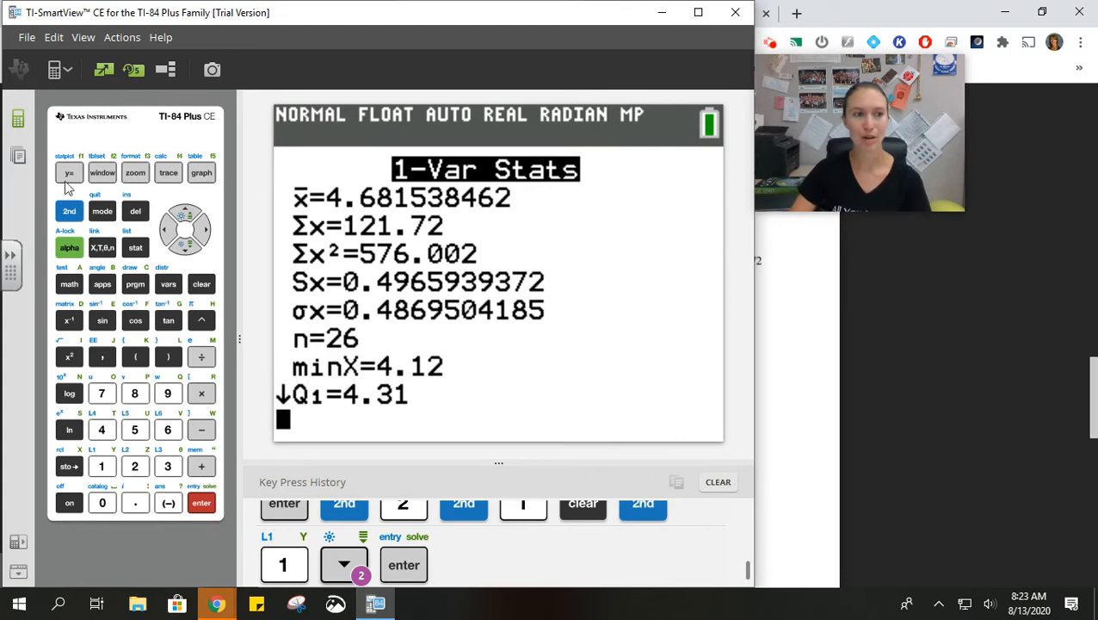
Step: Open the Plot1 settings from the stat plots list
click(72, 213)
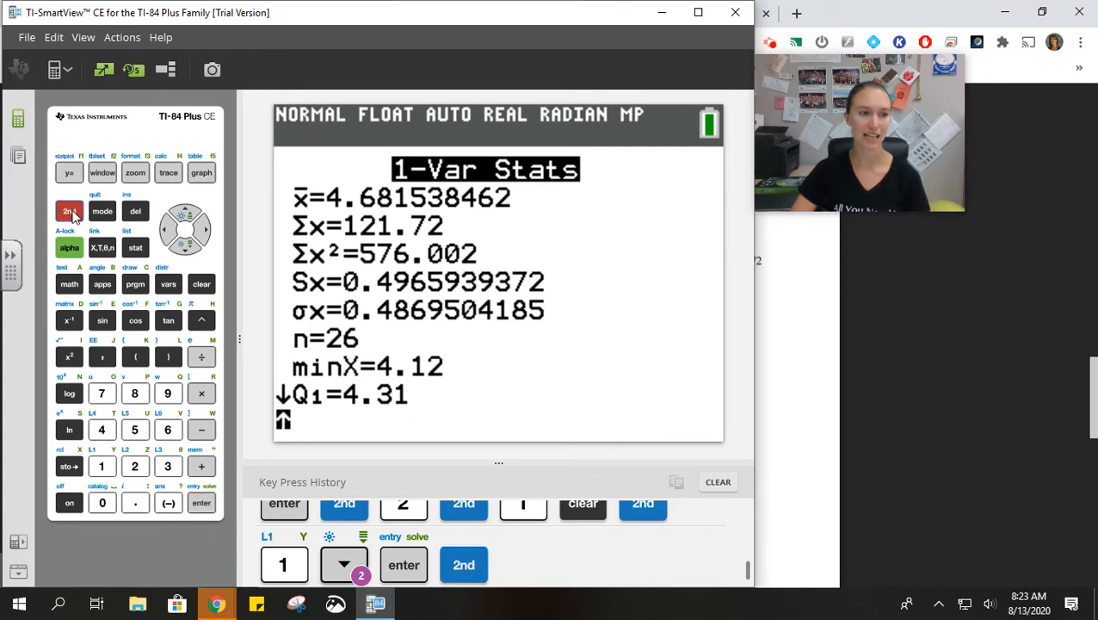
click(70, 173)
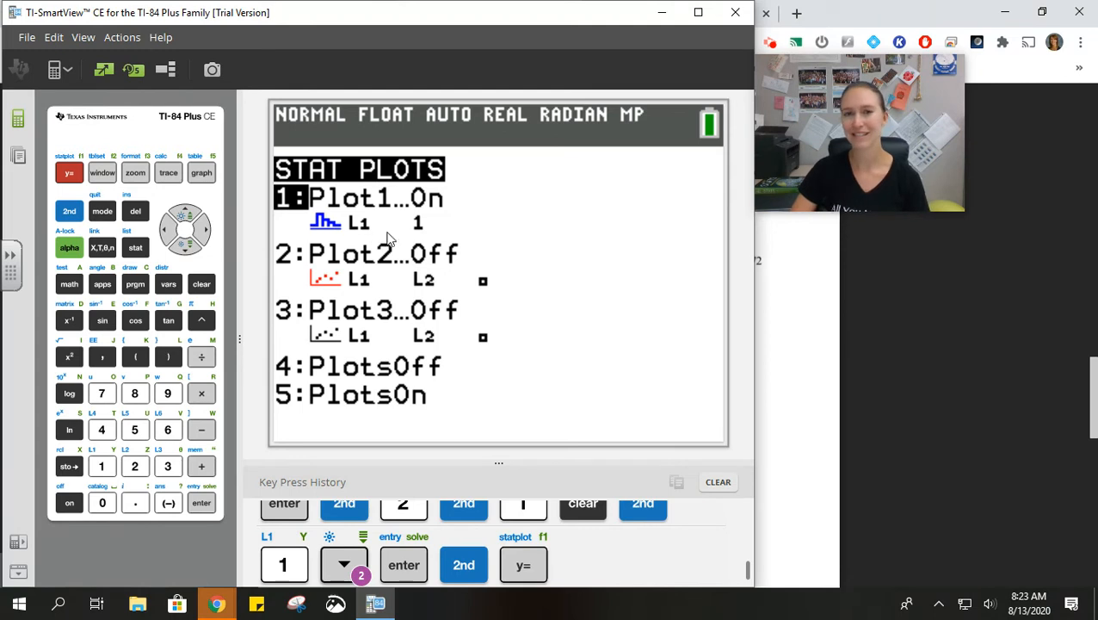
click(197, 510)
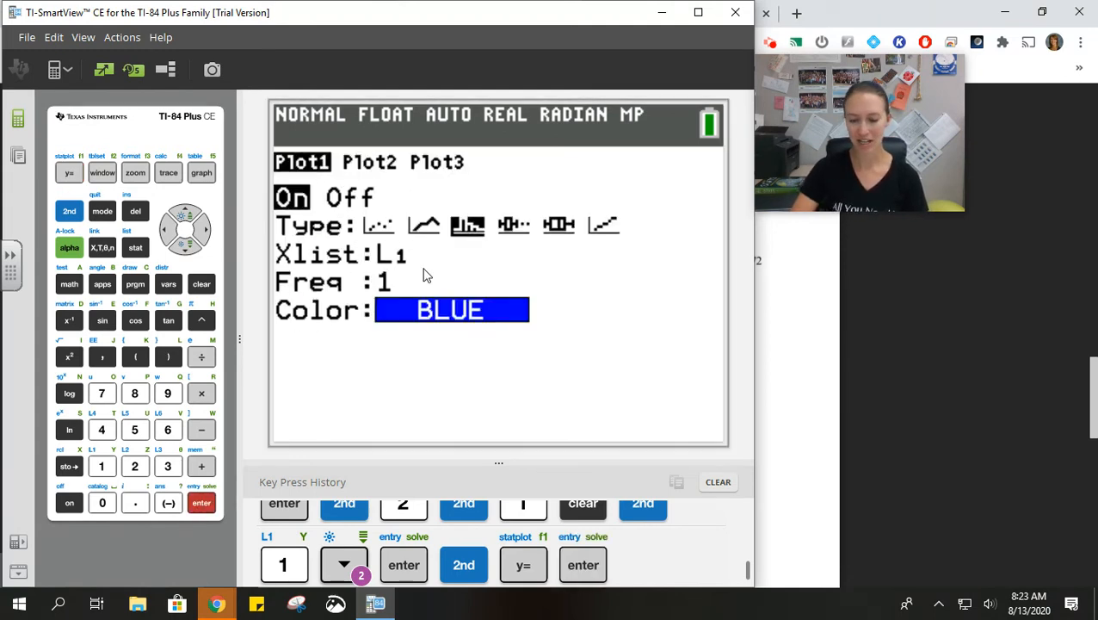
Step: Change Plot1's type from histogram to the modified boxplot that marks outliers, and review its Xlist and Freq entries
key(Down)
key(Right)
key(Right)
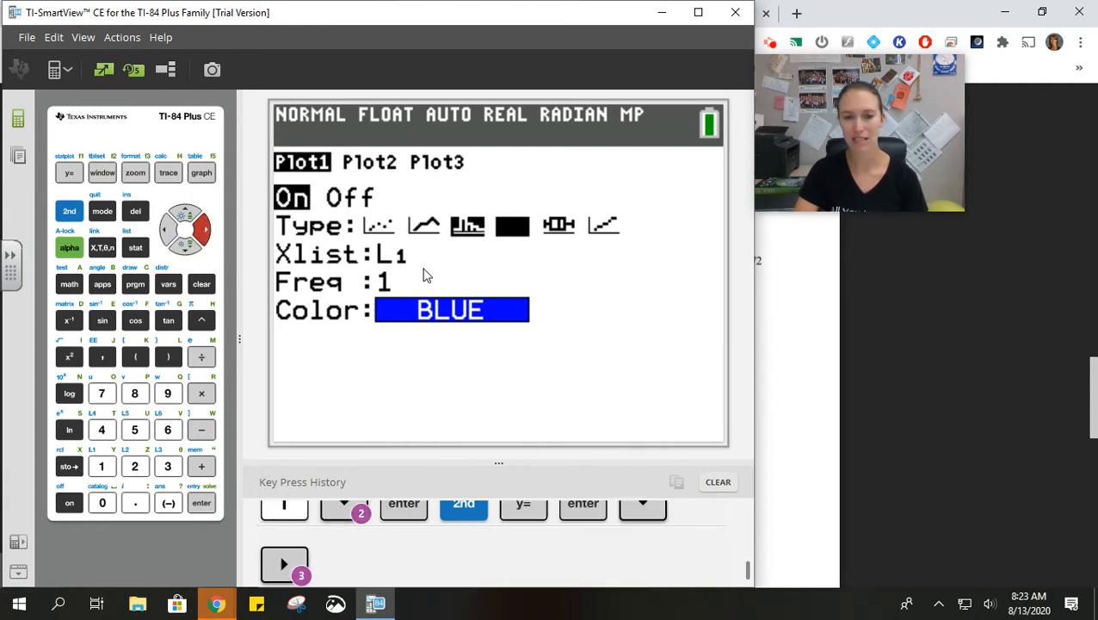
key(Right)
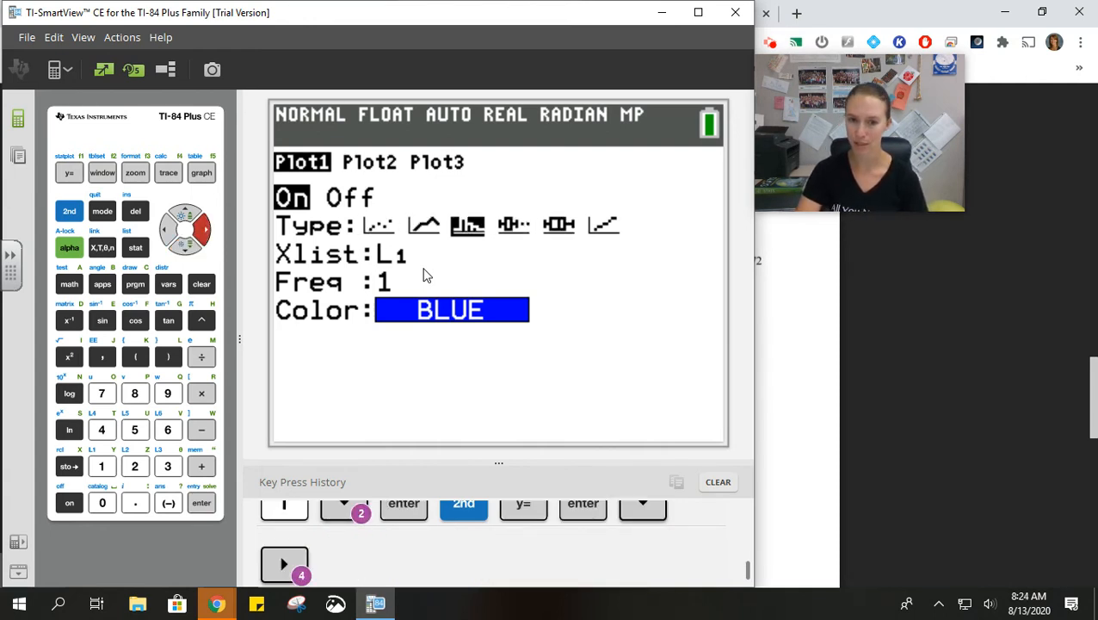
key(Left)
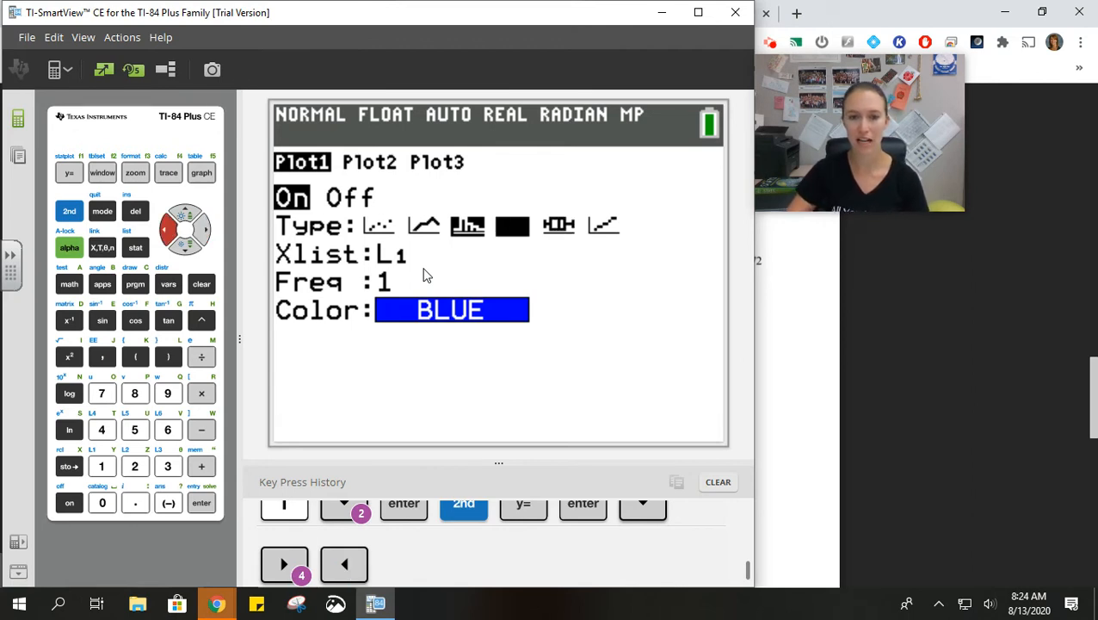
key(Right)
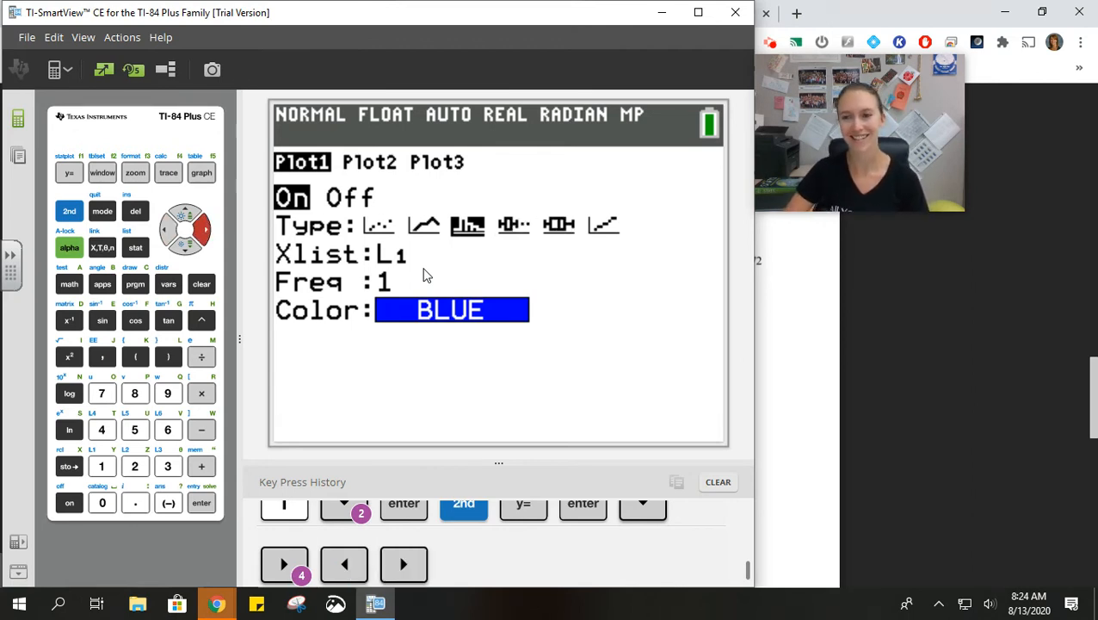
key(Left)
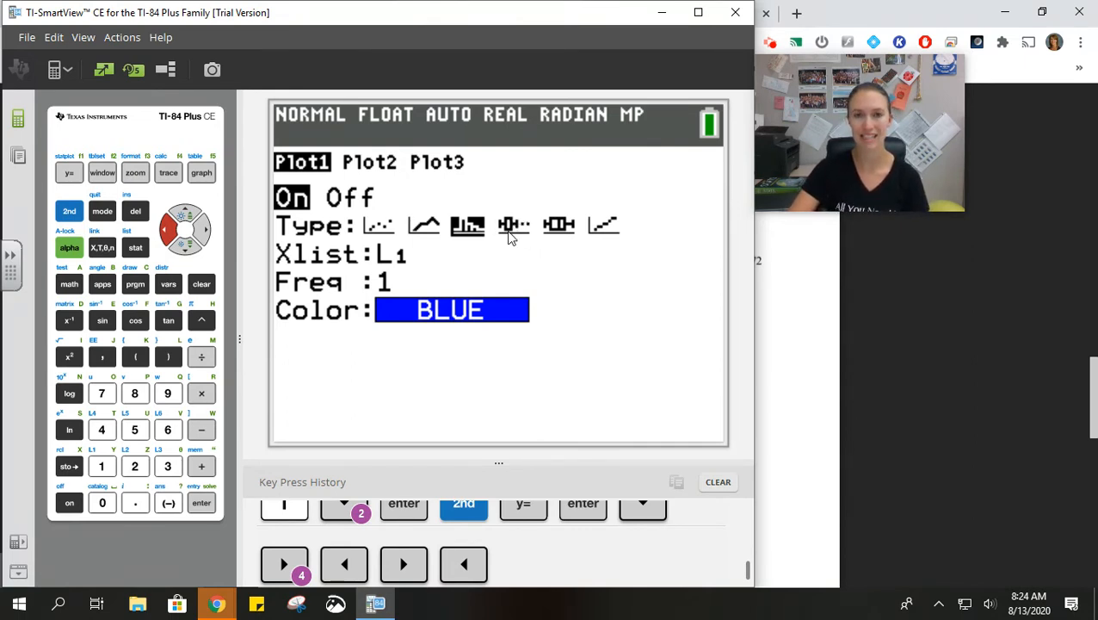
key(Right)
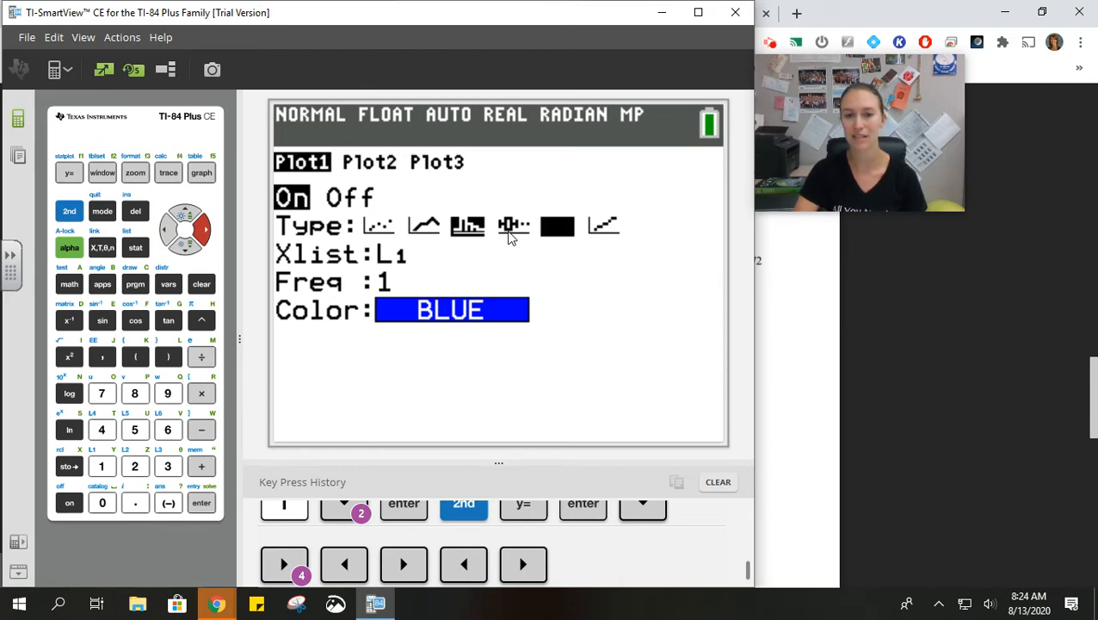
key(Left)
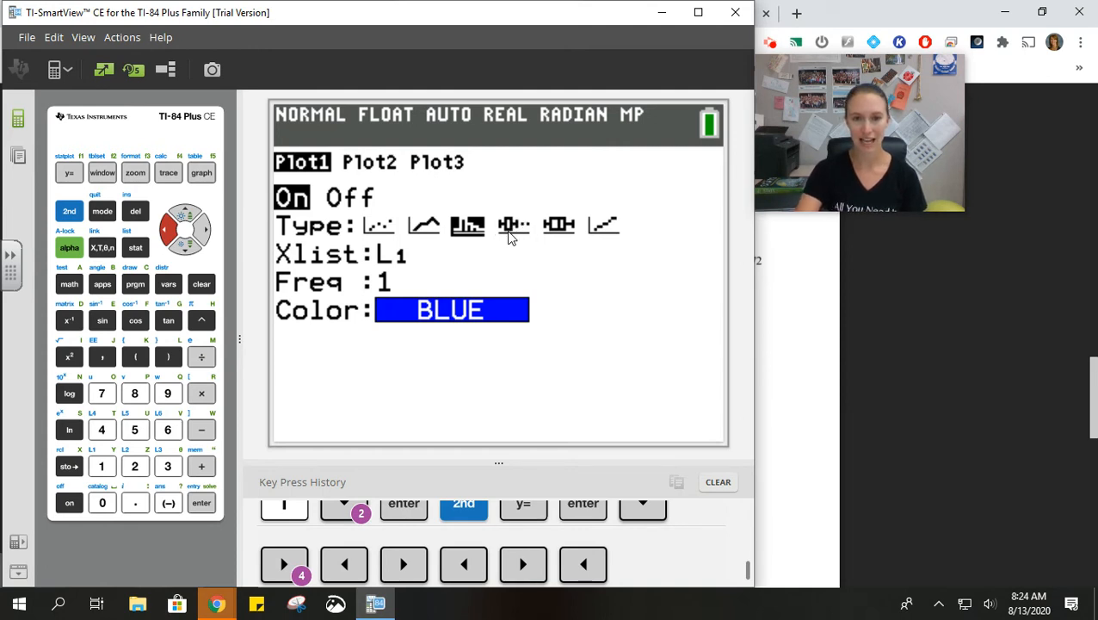
key(Return)
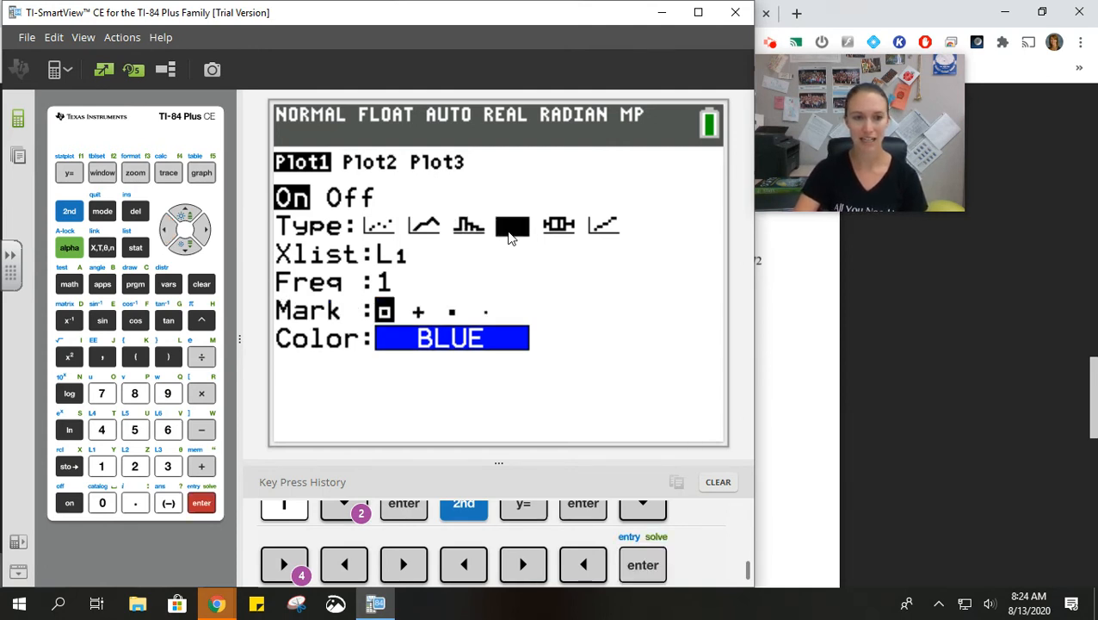
key(Down)
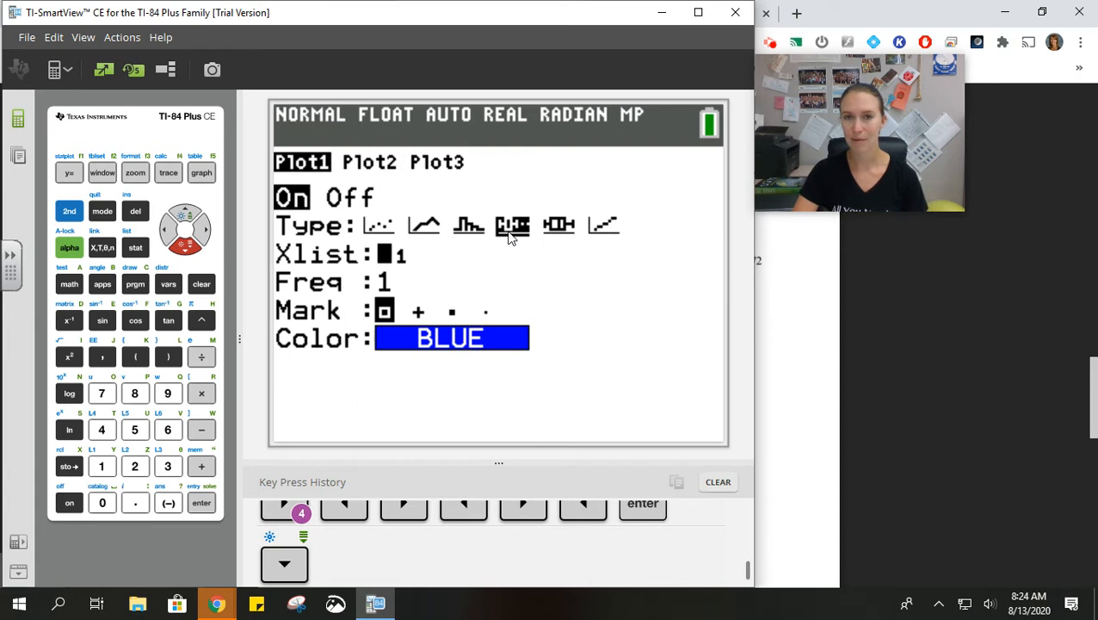
key(Down)
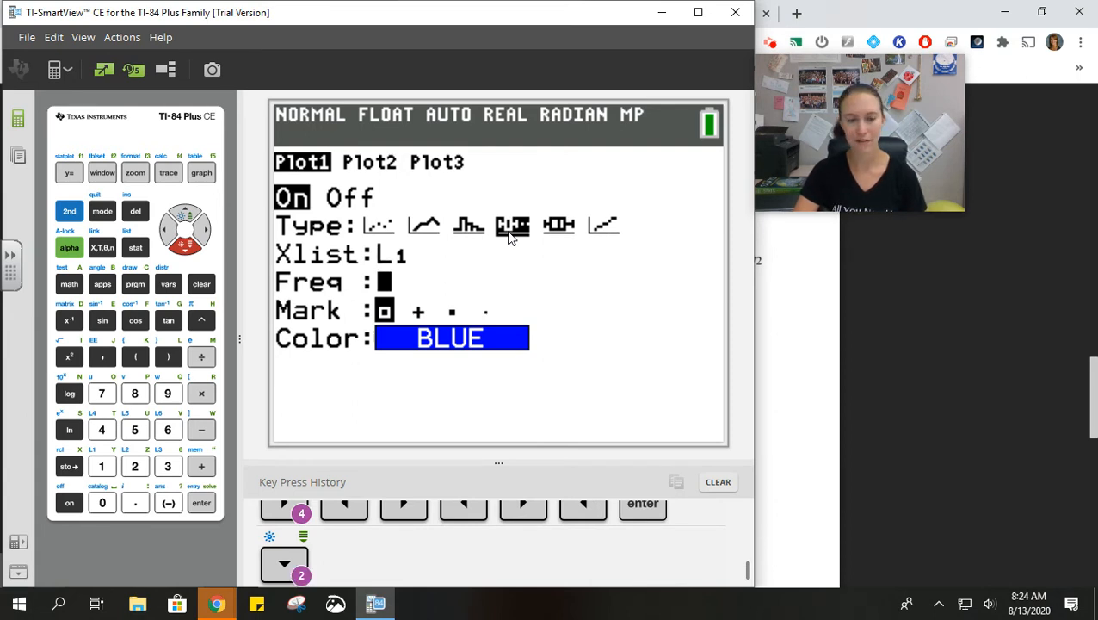
Step: Graph the boxplot and fit the viewing window to the data with ZoomStat
click(203, 174)
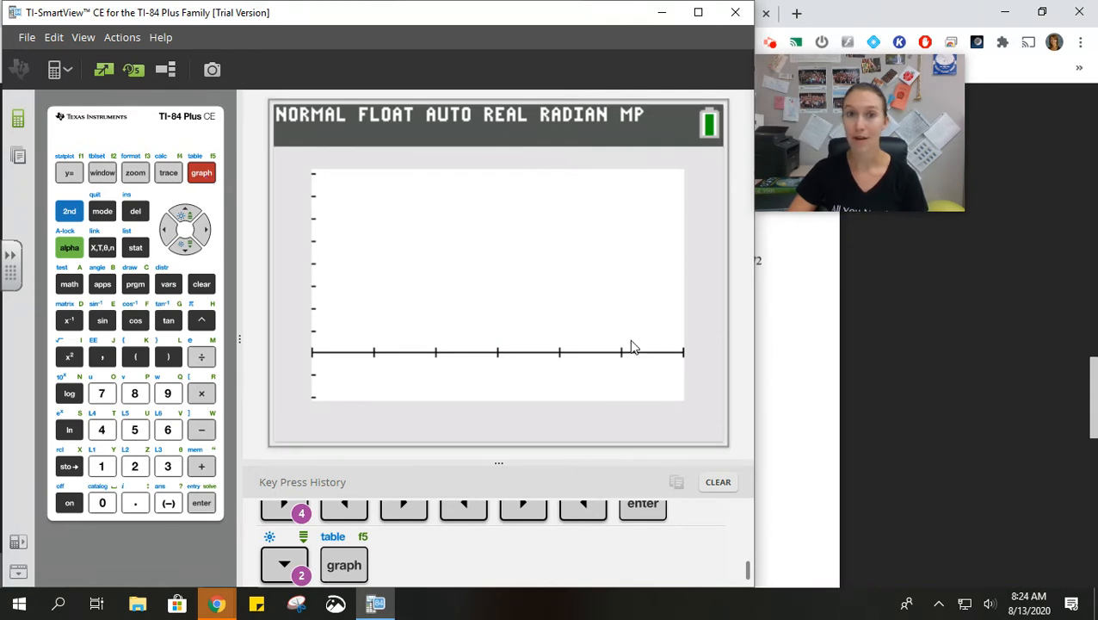
click(134, 174)
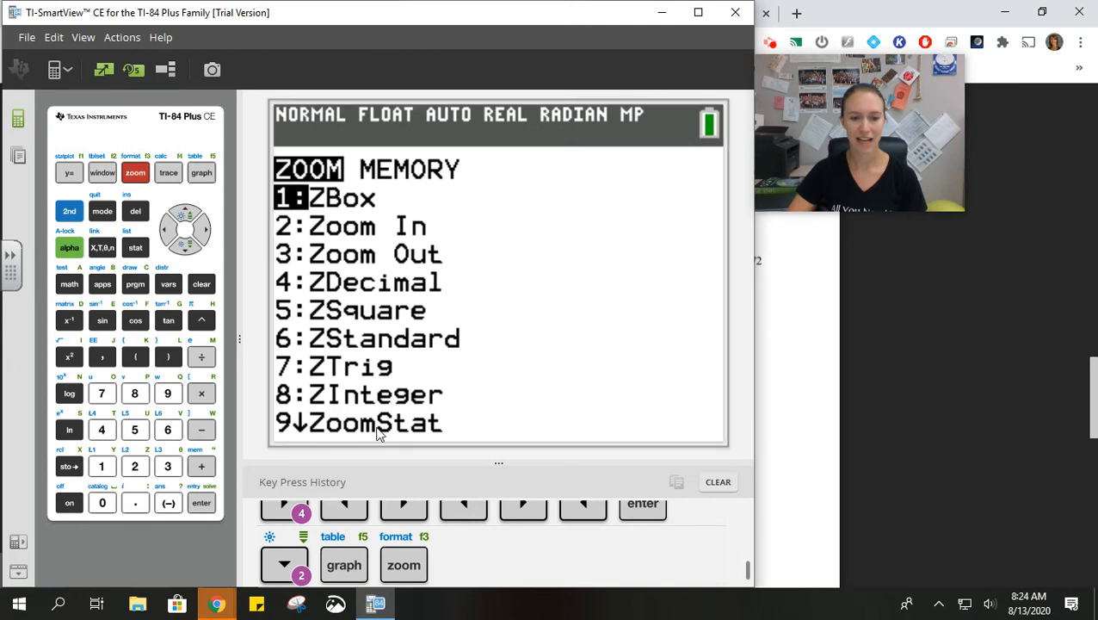
click(167, 393)
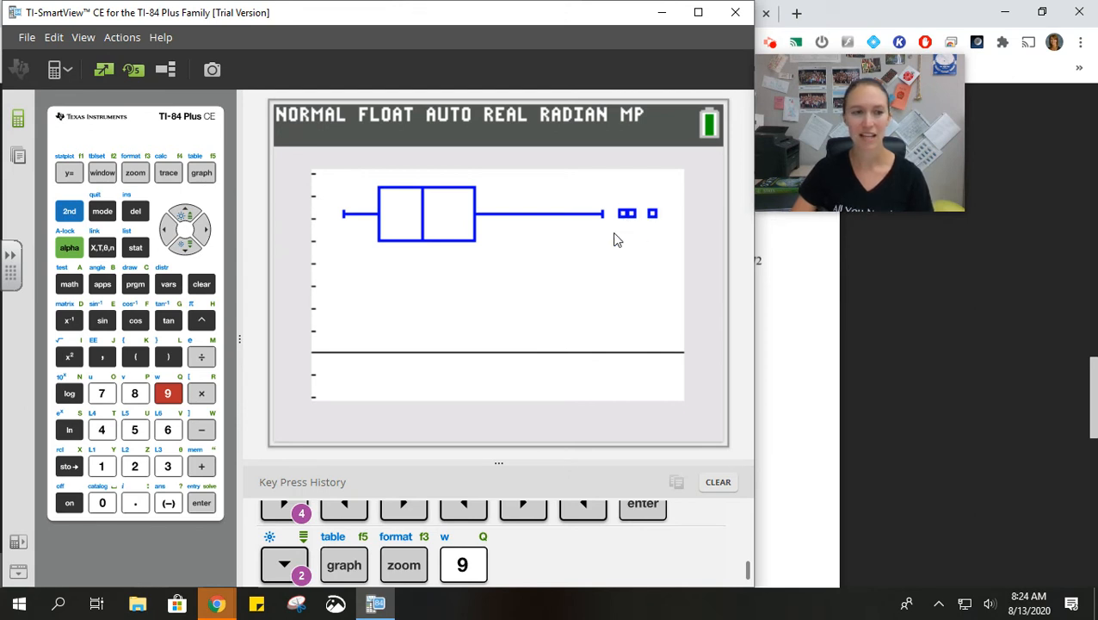
Step: Trace the boxplot from its minimum through Q1, the median and Q3 to the end of the upper whisker
click(169, 175)
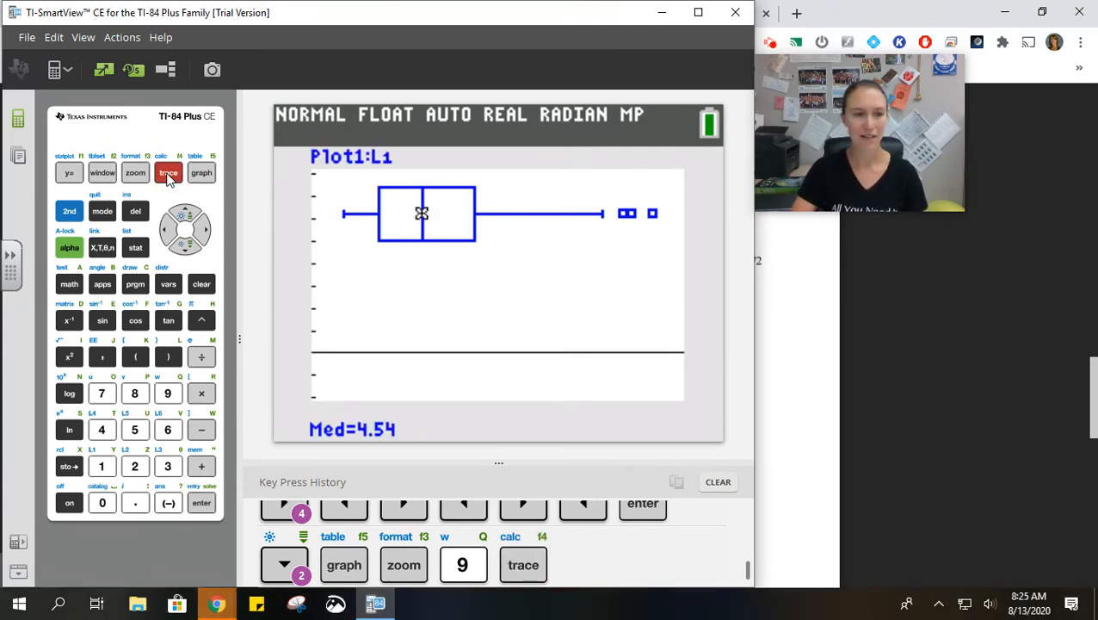
key(Left)
key(Left)
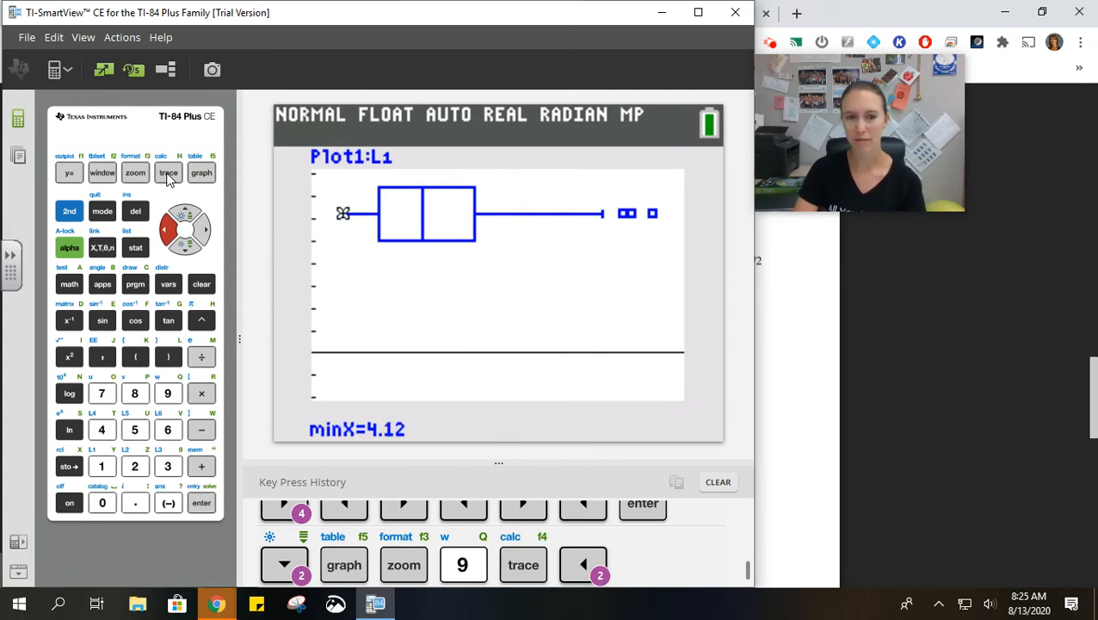
key(Right)
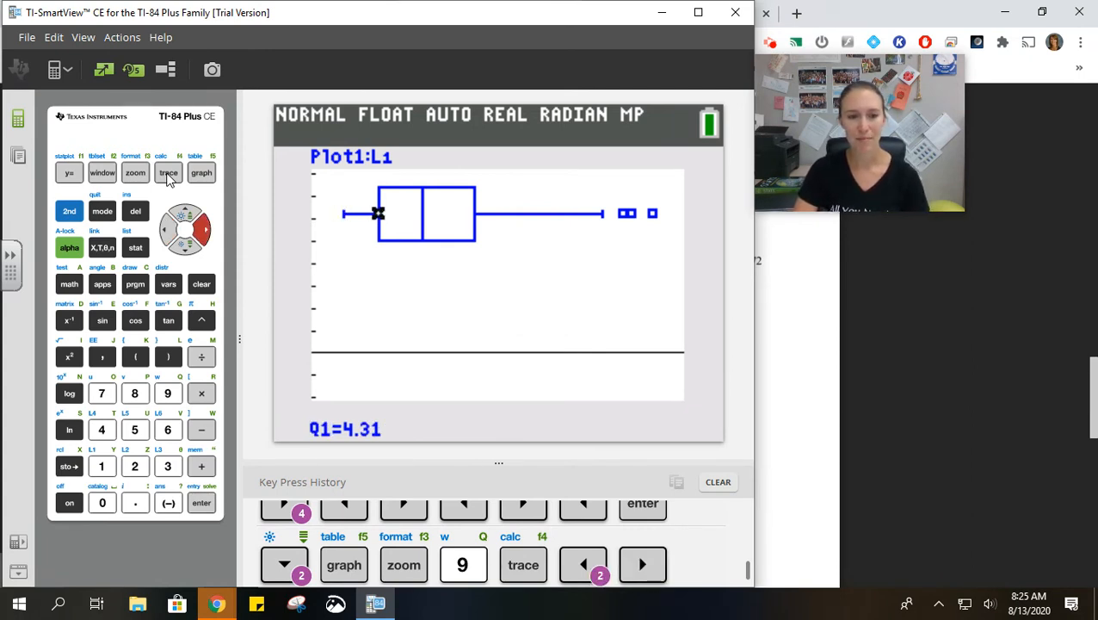
key(Right)
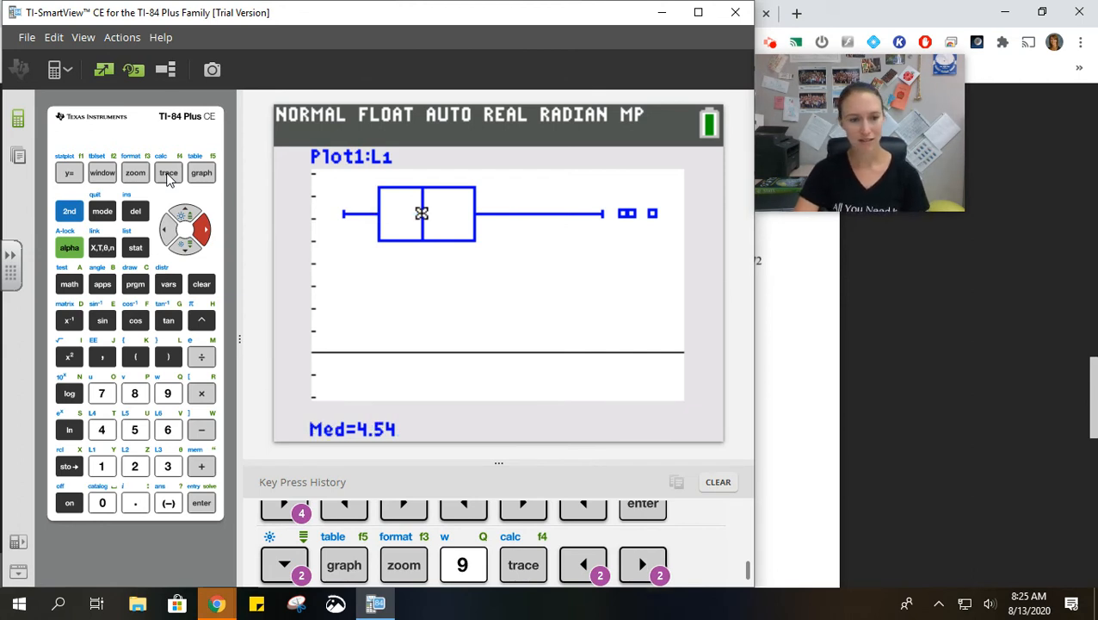
key(Right)
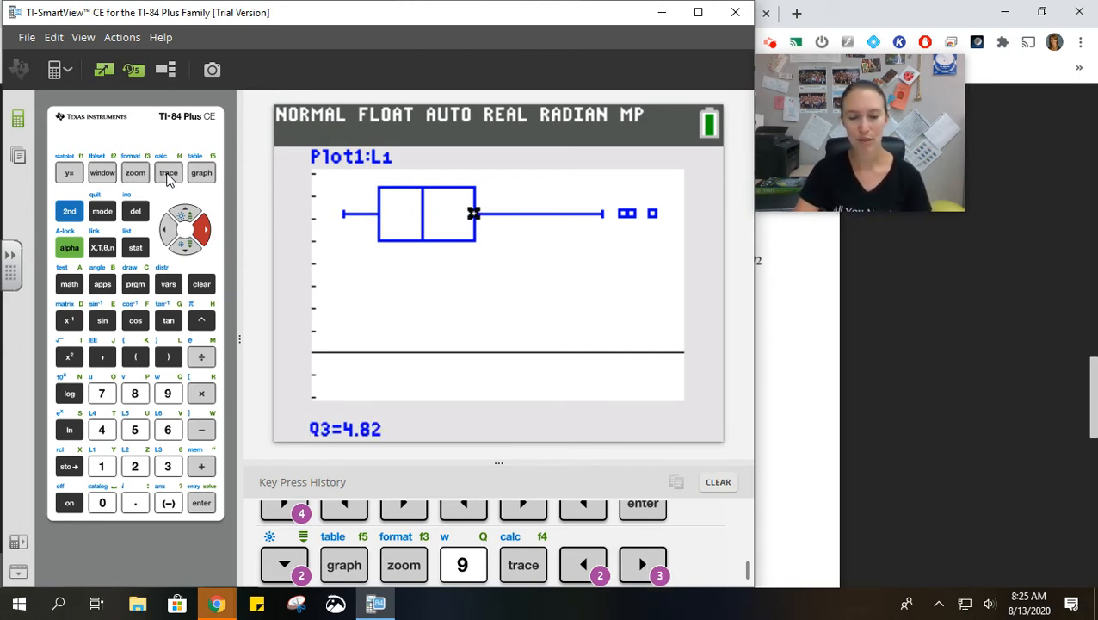
key(Right)
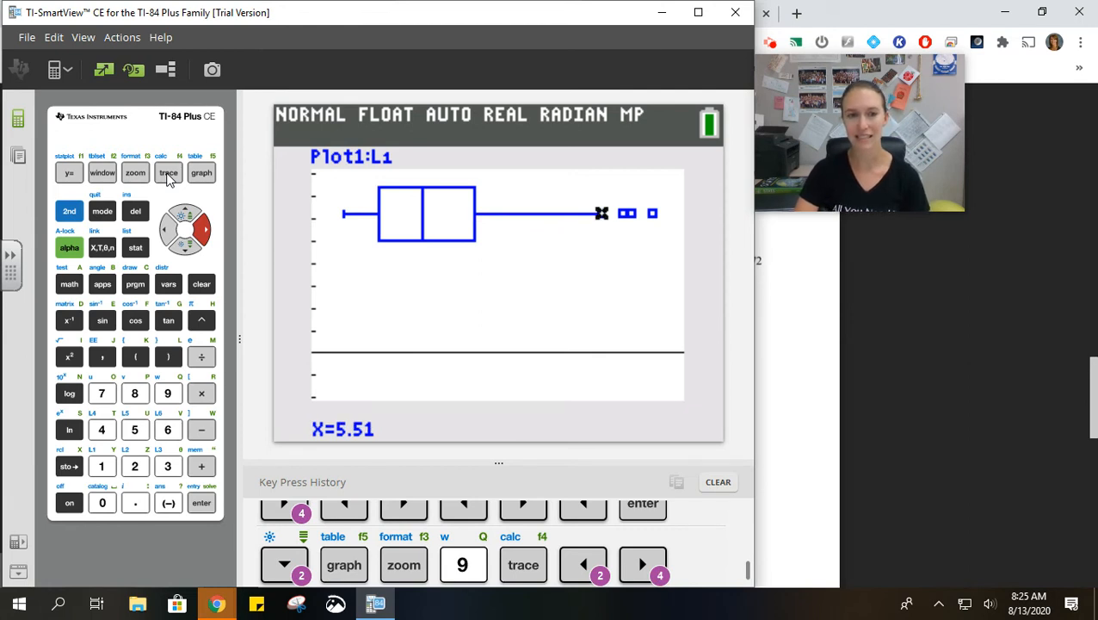
Step: Trace the boxplot back to its minimum, and step through every point up to the maximum
key(Left)
key(Left)
key(Left)
key(Left)
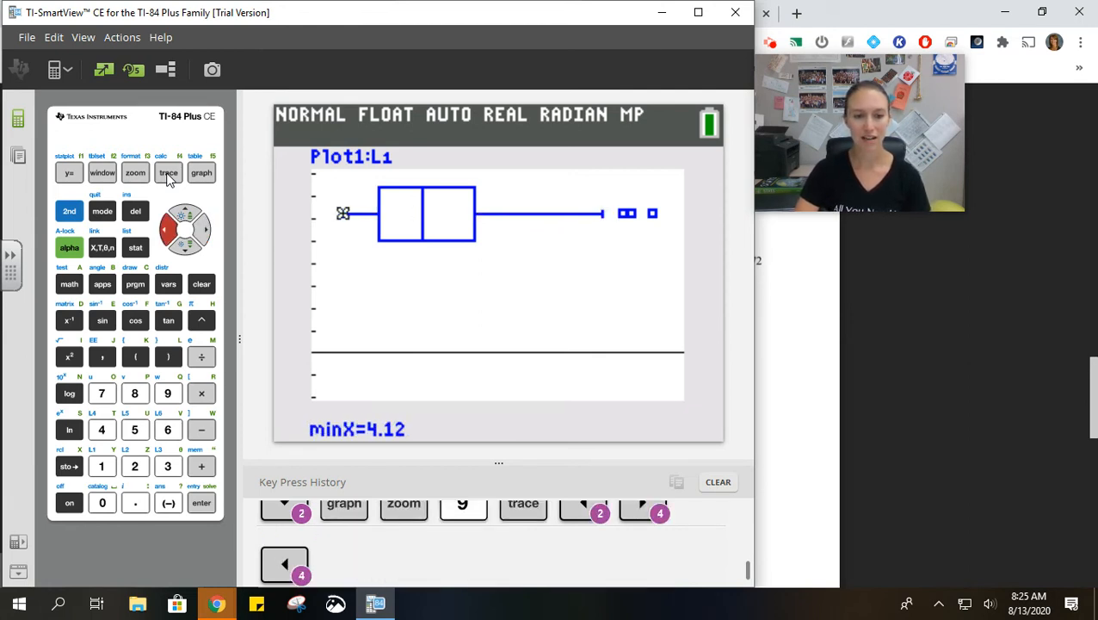
key(Right)
key(Right)
key(Right)
key(Right)
key(Right)
key(Right)
key(Right)
key(Right)
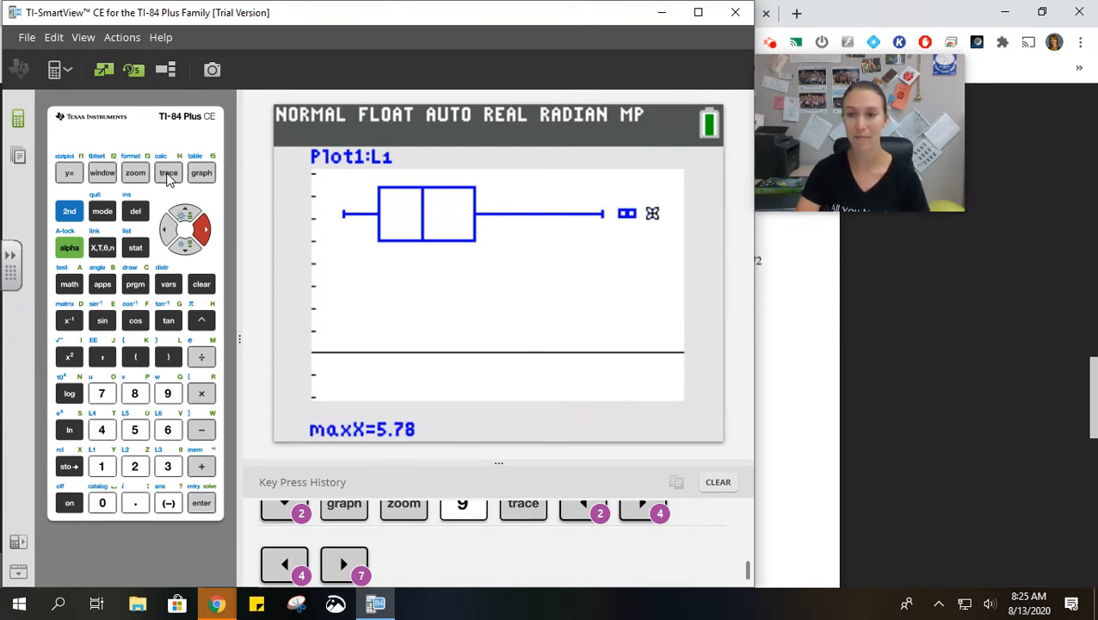
Step: Trace back and forth between the upper whisker's end and the outliers to read each outlier's value
key(Left)
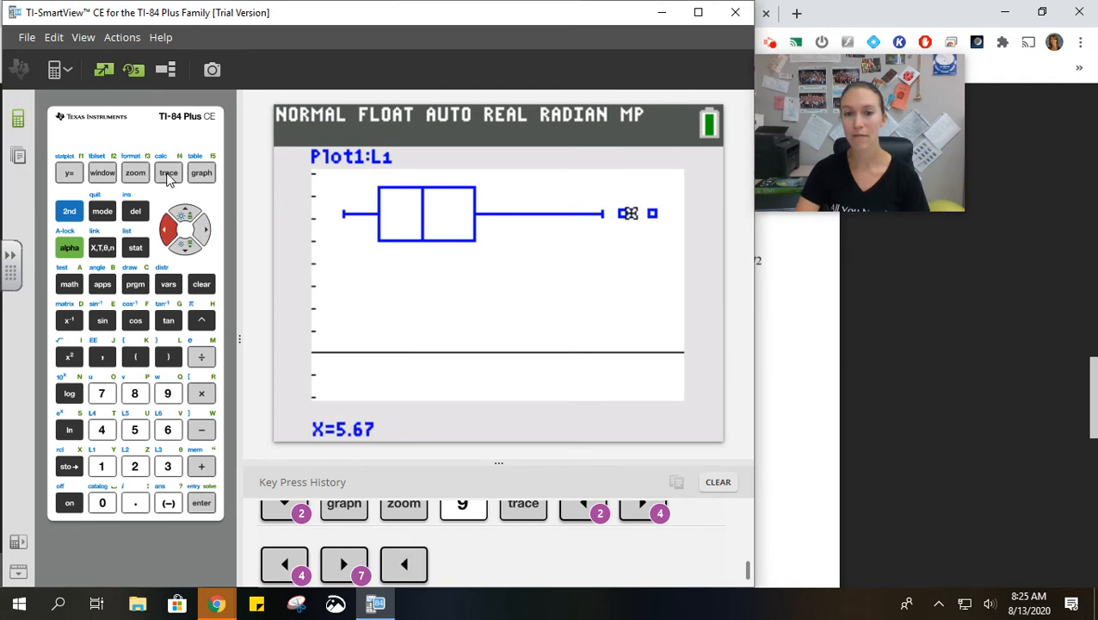
key(Left)
key(Left)
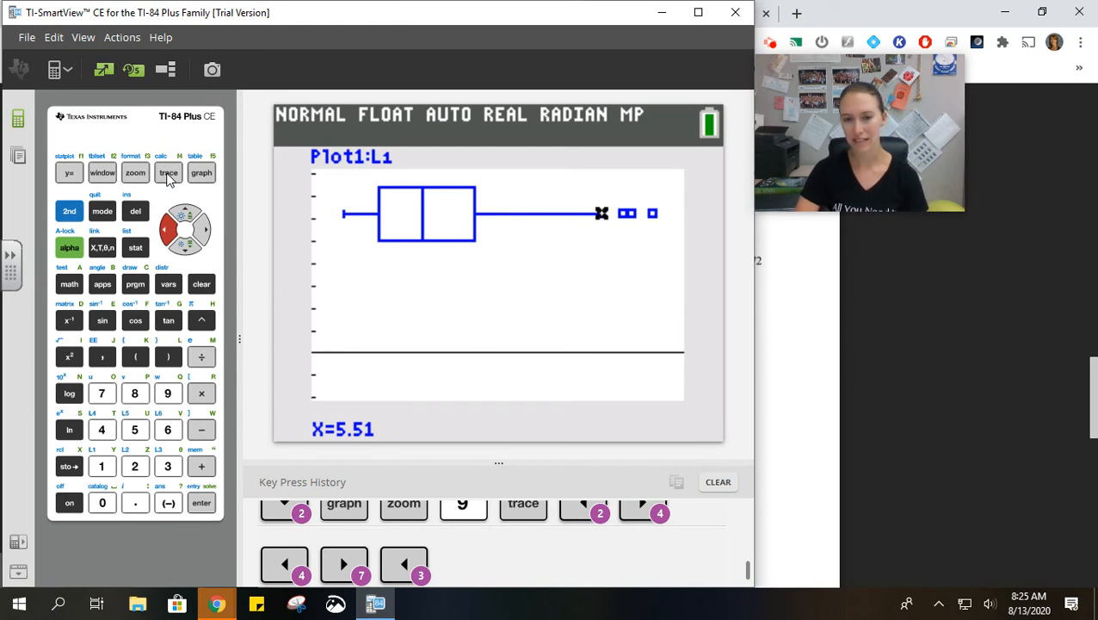
key(Right)
key(Right)
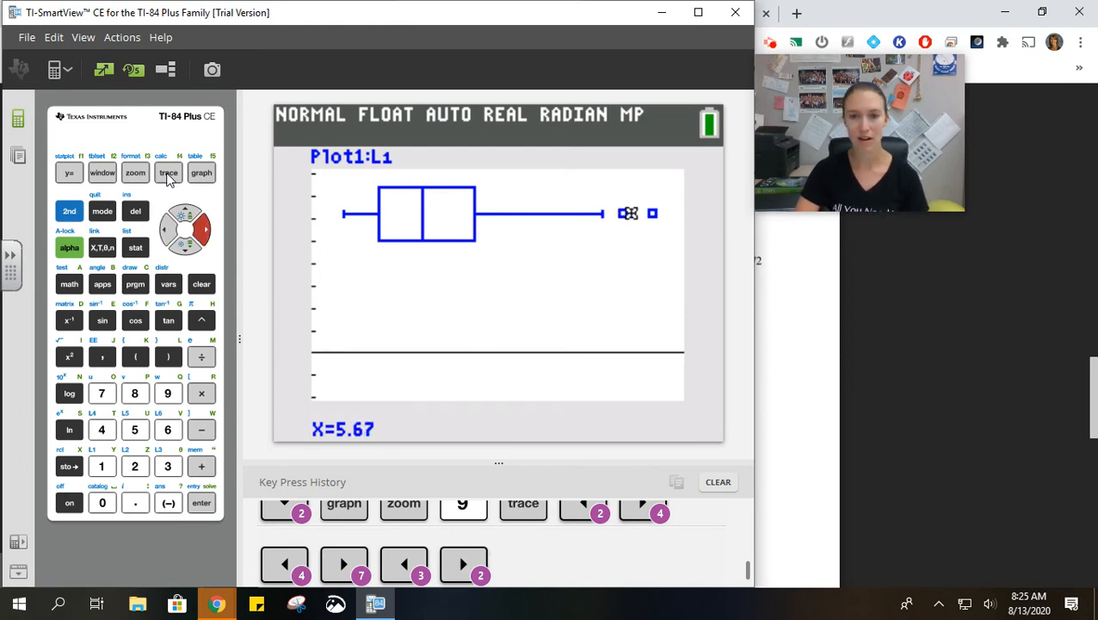
key(Right)
key(Left)
key(Left)
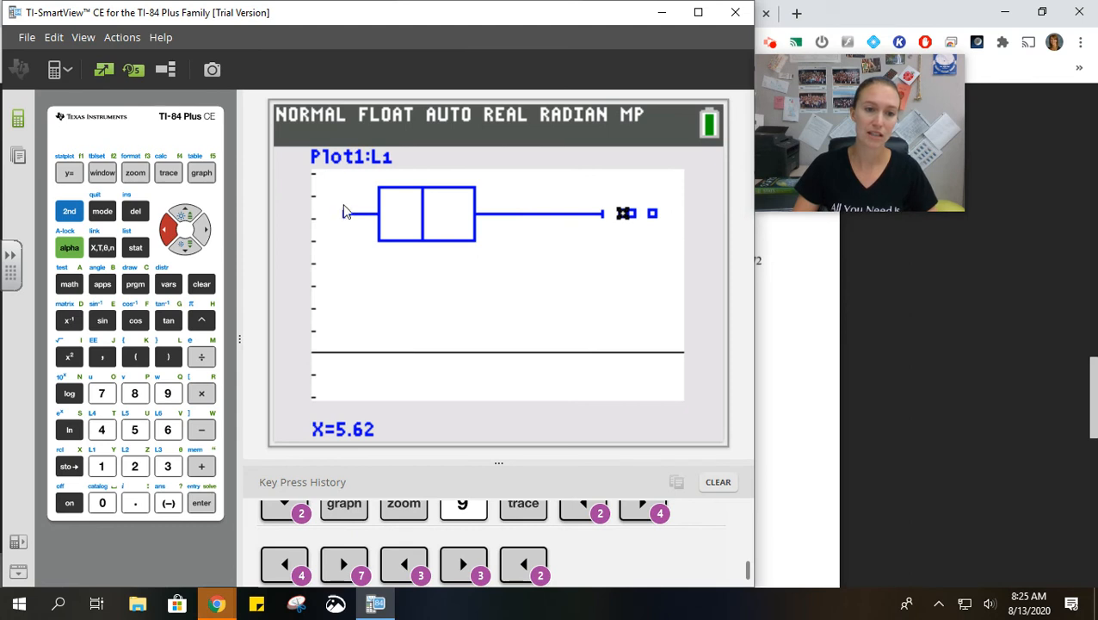
Step: Trace from the lowest outlier back to the minimum, and finish on the first quartile
key(Left)
key(Left)
key(Left)
key(Left)
key(Left)
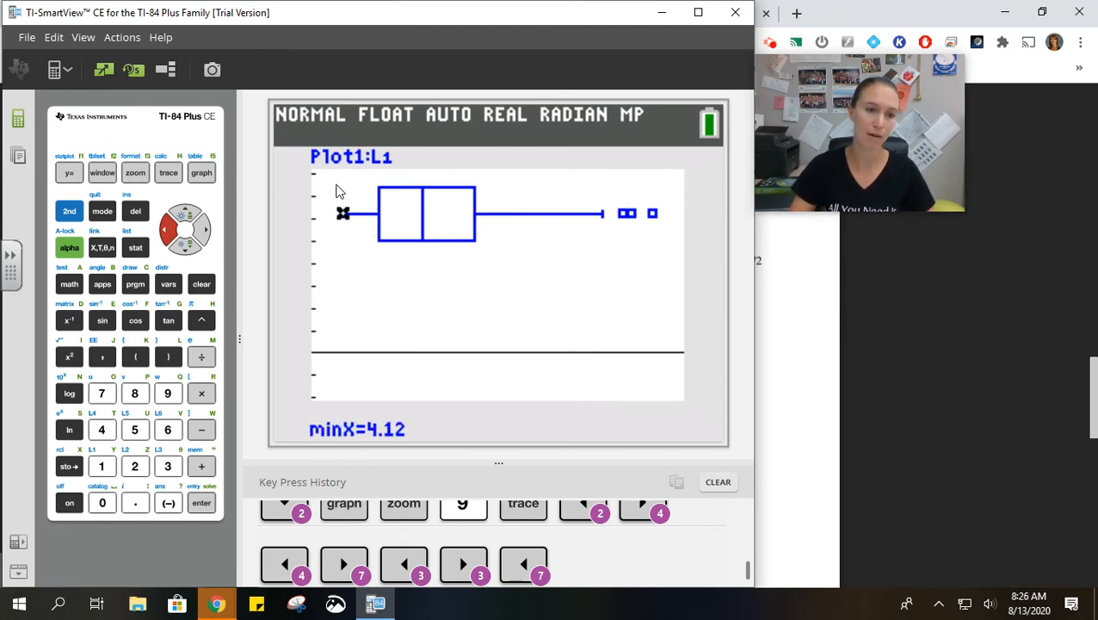
key(Right)
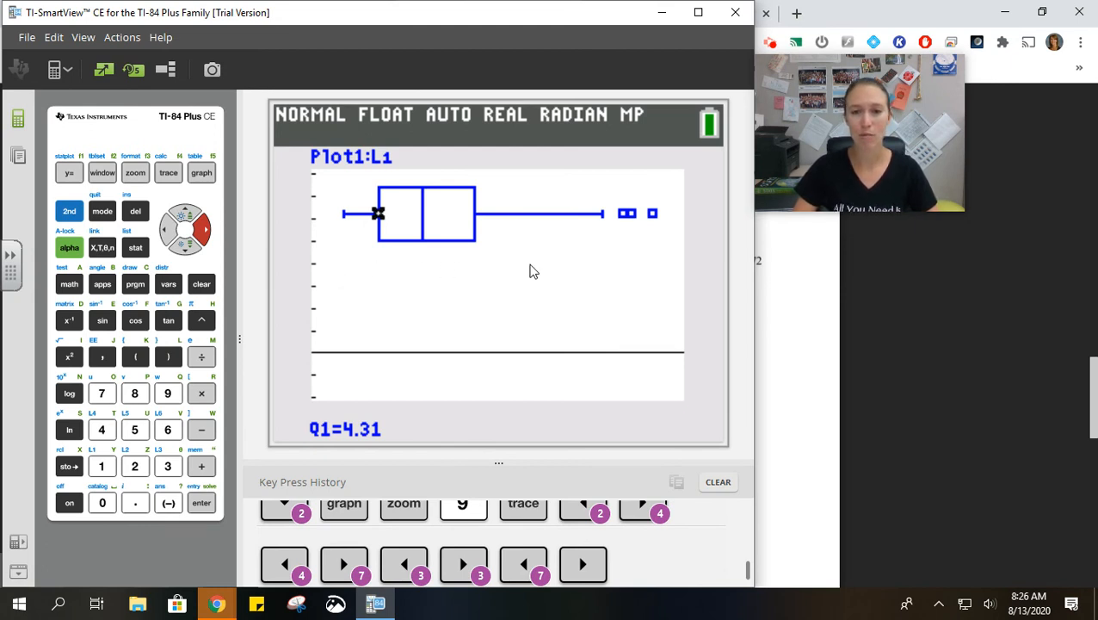
Step: Review the EX 2 boxplot task in the PDF notes, recheck the boxplot in TI-SmartView CE, and return to the notes
click(820, 282)
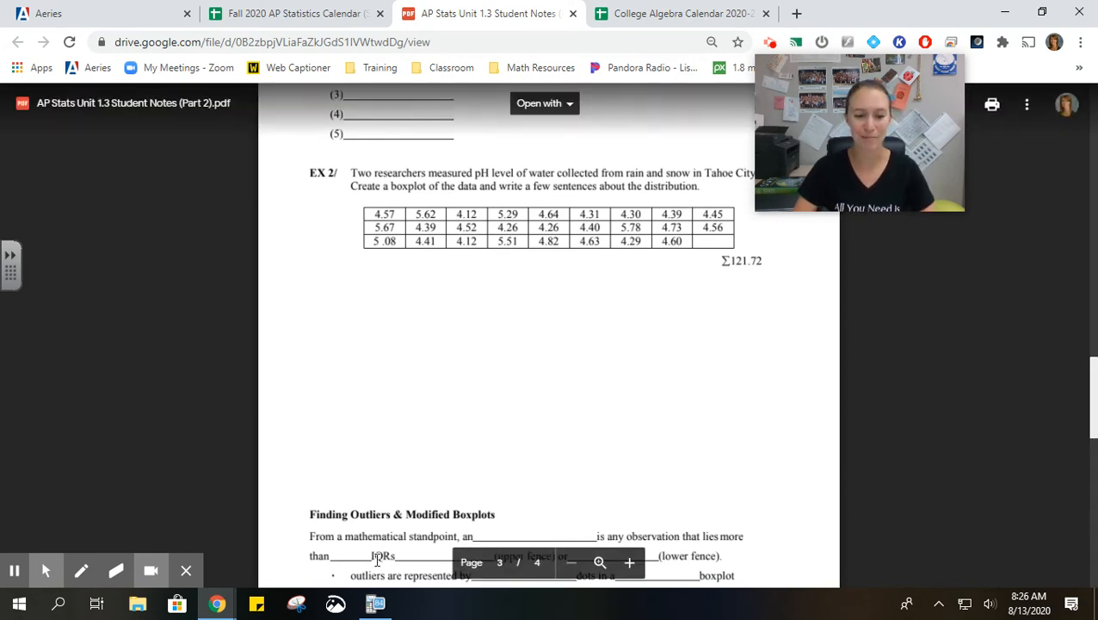
click(375, 602)
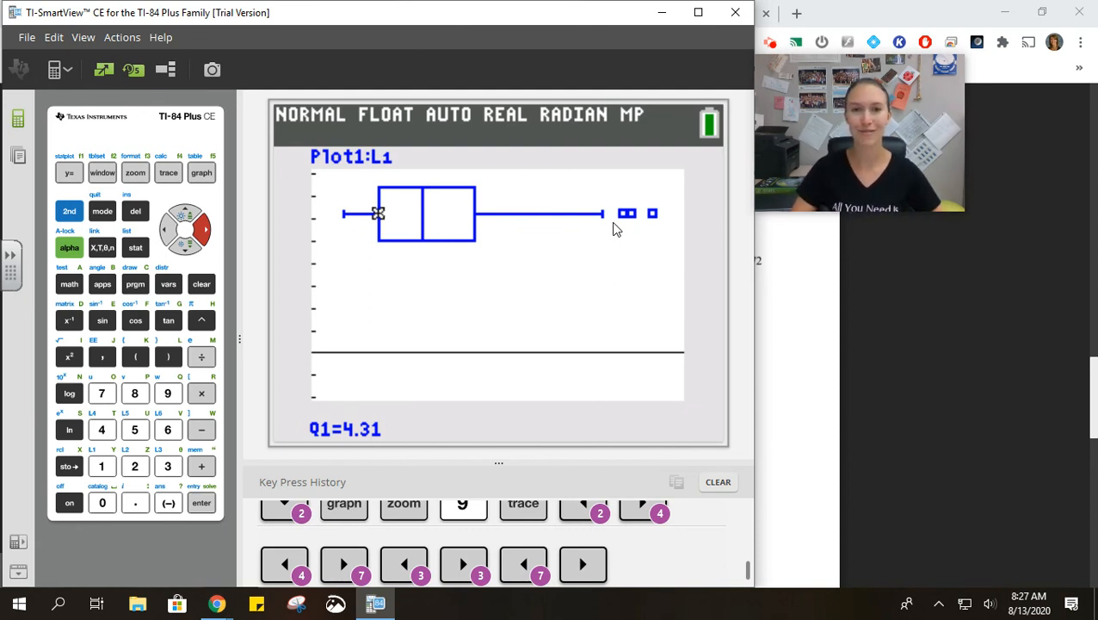
click(772, 50)
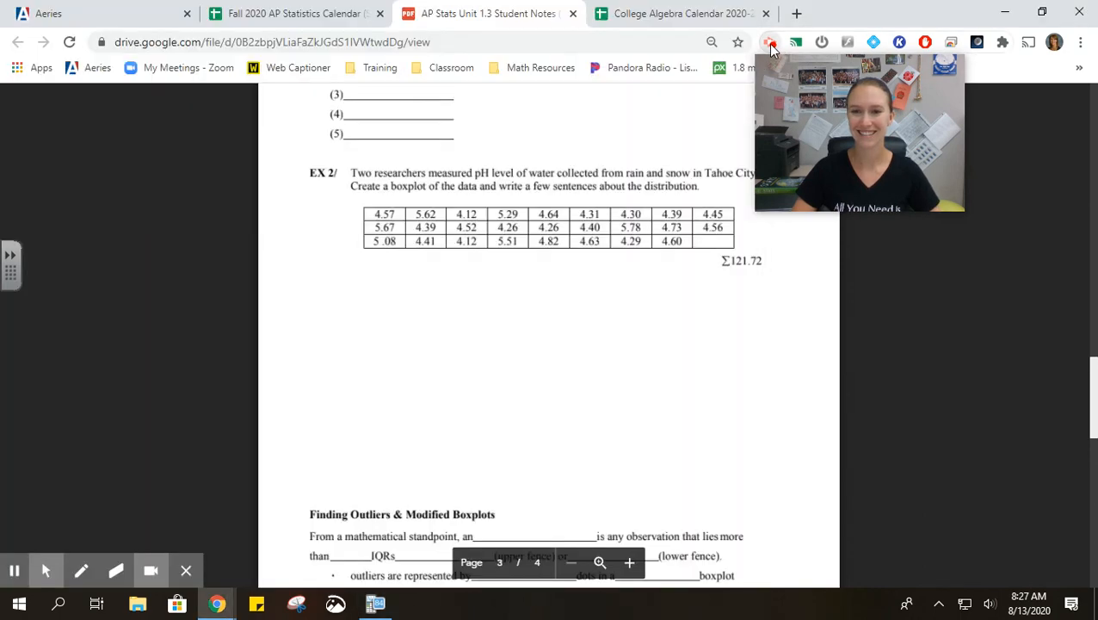